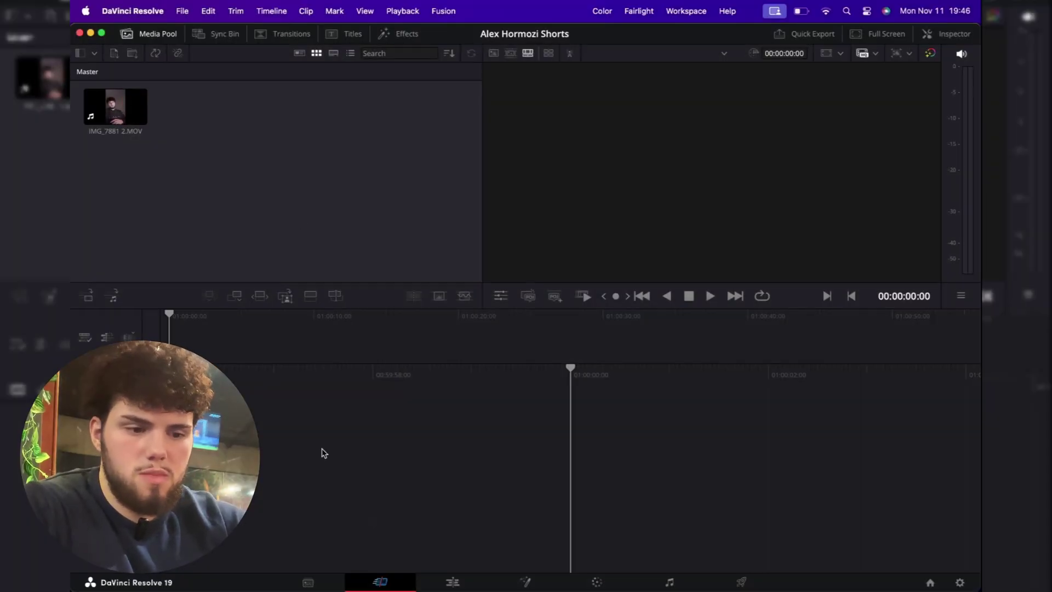
- On the Edit page, drag IMG_7881 2.MOV from the Media Pool onto a new Timeline 1
click(458, 581)
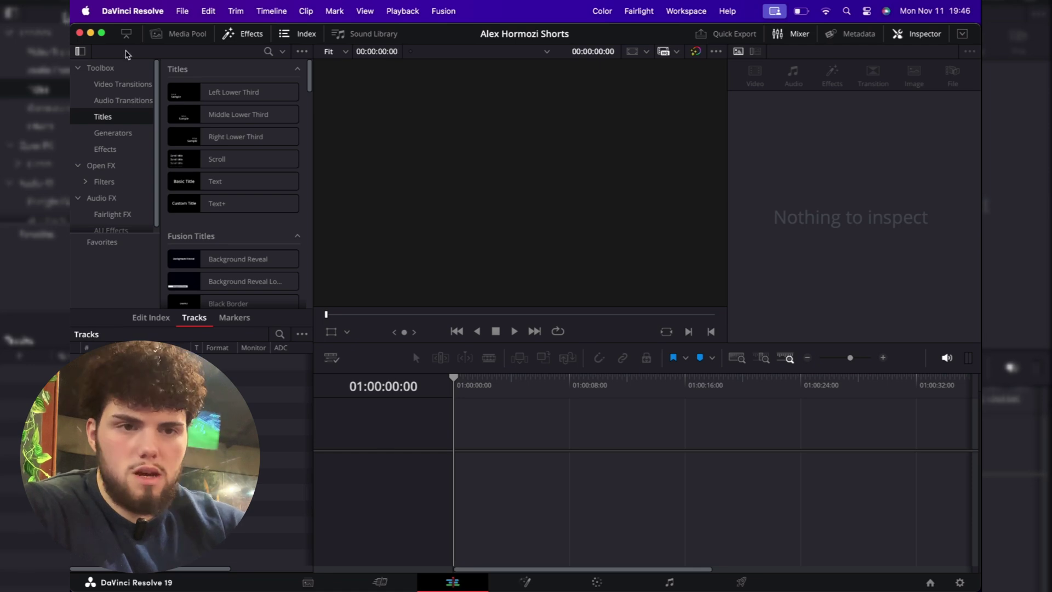
click(162, 38)
drag(202, 99, 470, 496)
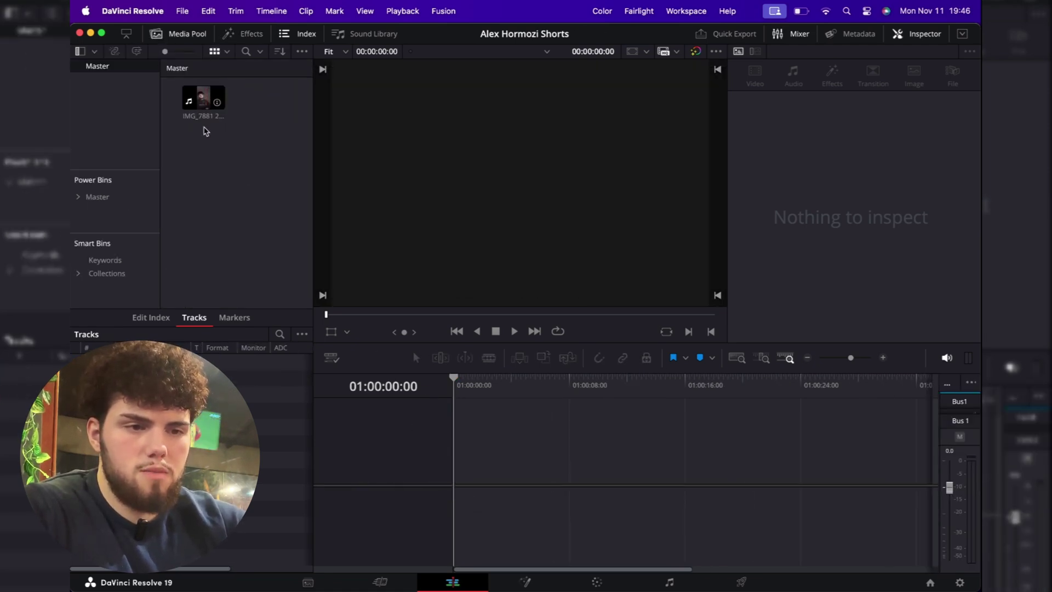
drag(199, 129, 451, 476)
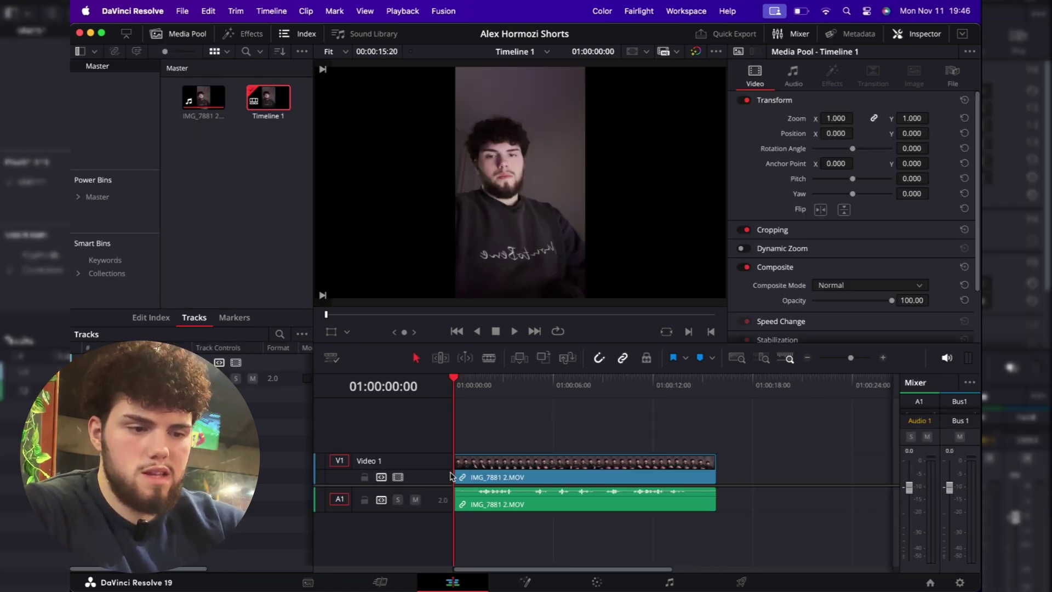
- Set the timeline resolution to vertical 2160 x 3840 Ultra HD in Project Settings and save
click(956, 582)
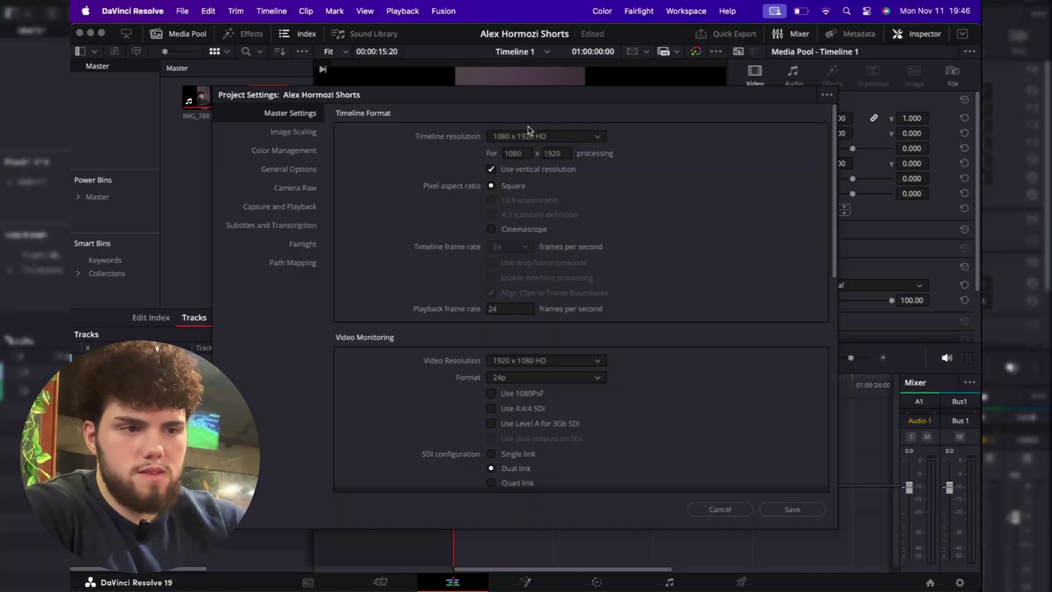
click(525, 137)
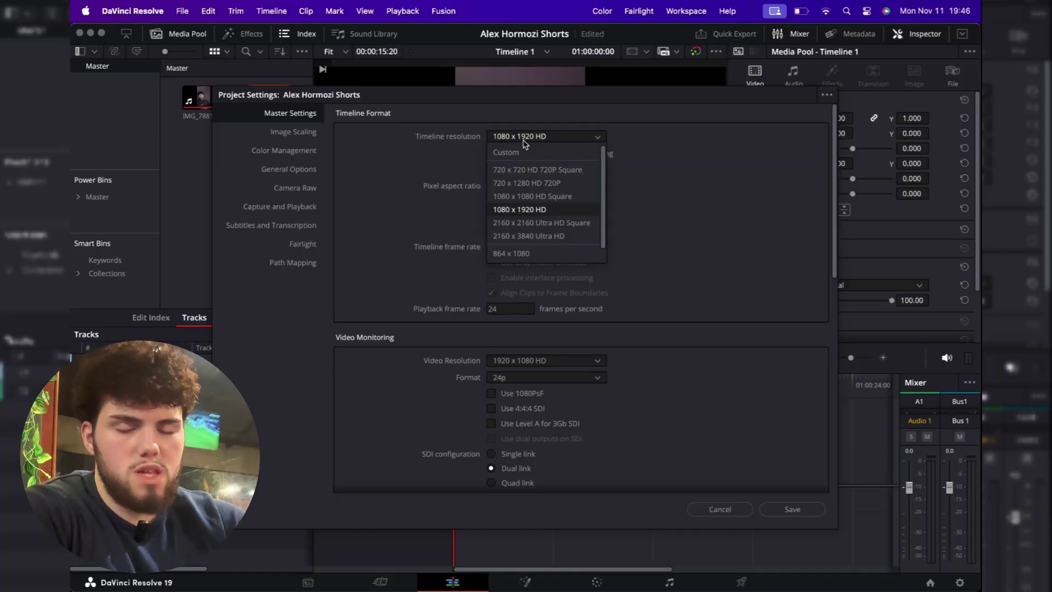
click(521, 237)
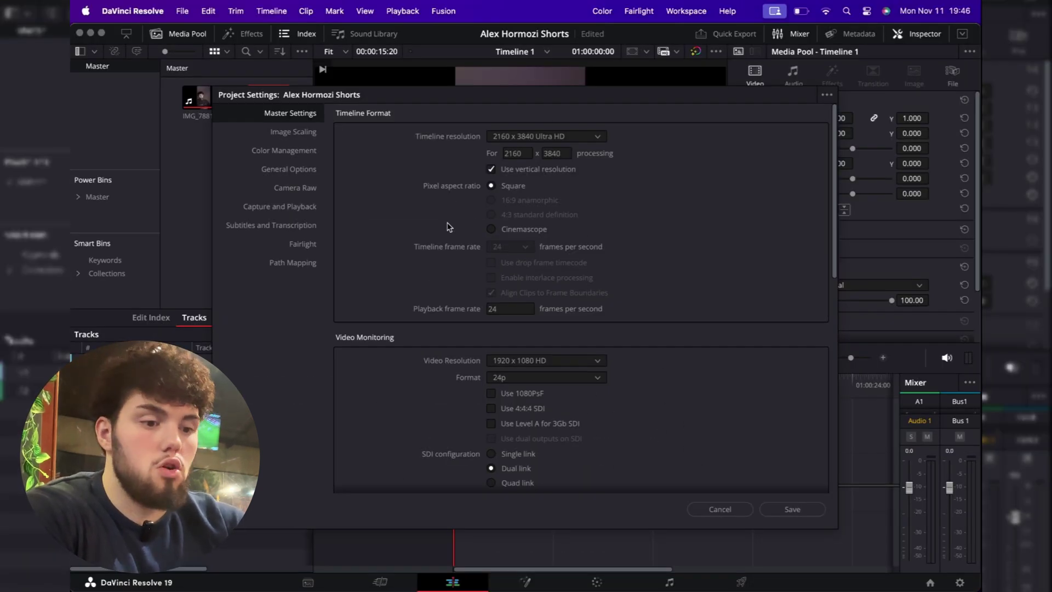
click(773, 514)
- Blade the footage at each pause with Cmd+B and ripple-delete the unwanted pieces
drag(498, 440, 686, 384)
scroll(530, 515, up, 5)
key(super+b)
key(super+b)
key(super+b)
key(super+b)
key(super+b)
key(super+b)
key(super+b)
key(super+b)
key(super+b)
click(708, 457)
key(BackSpace)
key(BackSpace)
key(BackSpace)
key(Home)
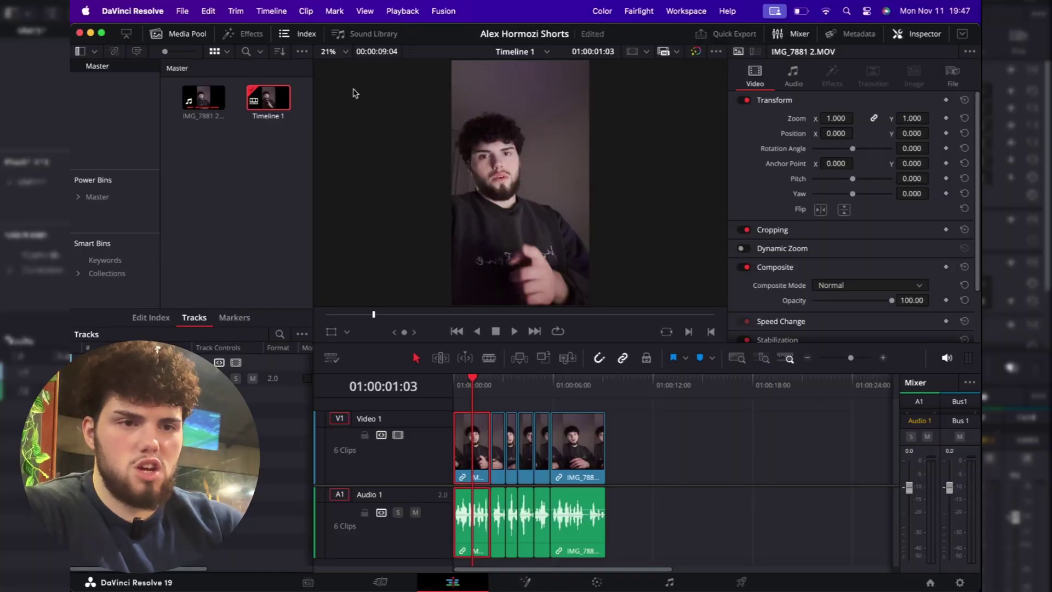
- Search 'text+' in Effects and drop a Text+ title onto the track above V1
click(246, 37)
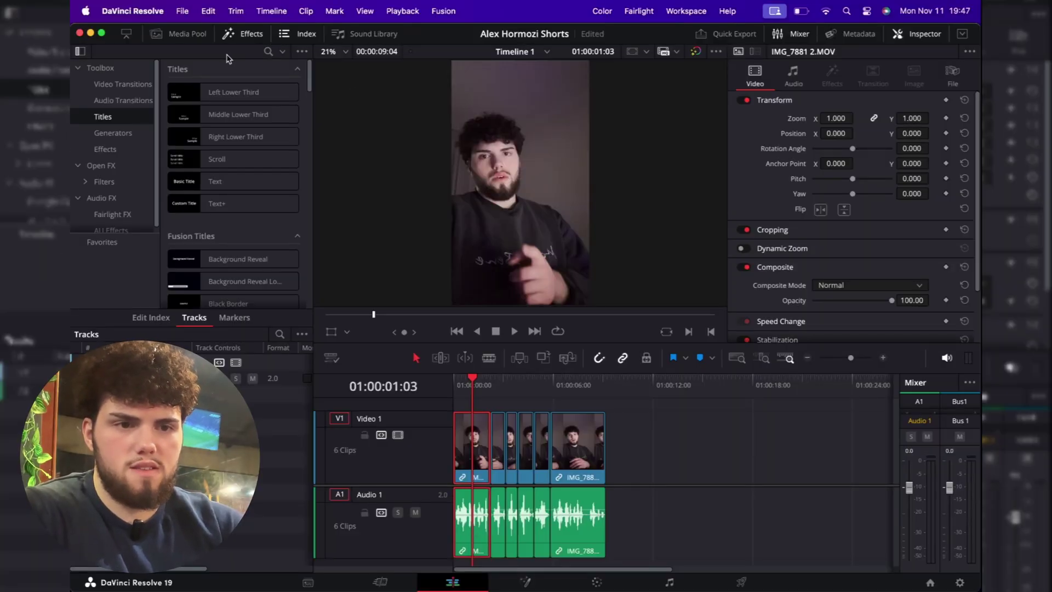
click(268, 51)
text(text+)
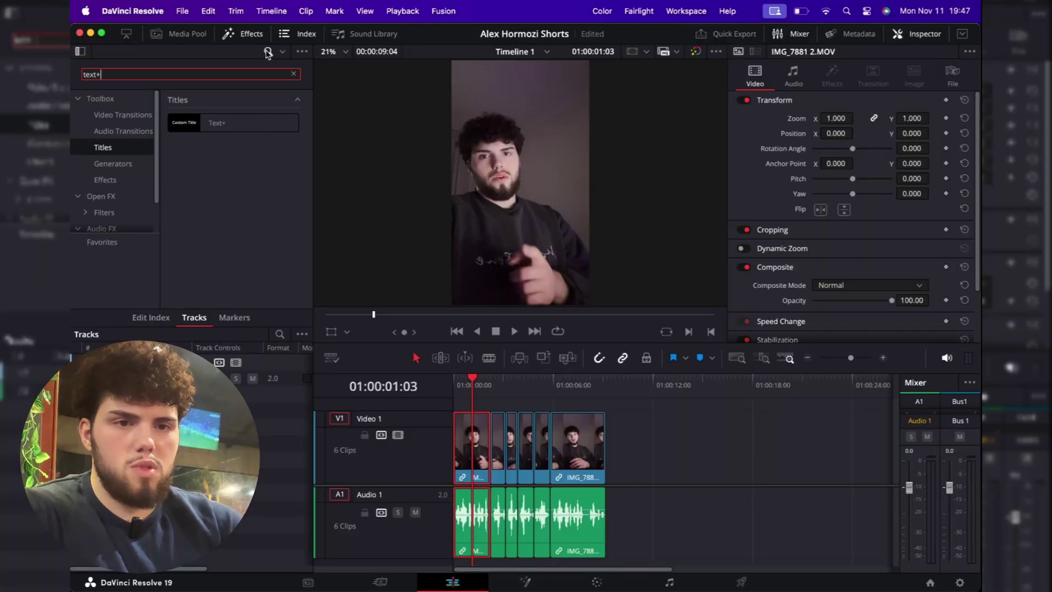
drag(219, 123, 605, 407)
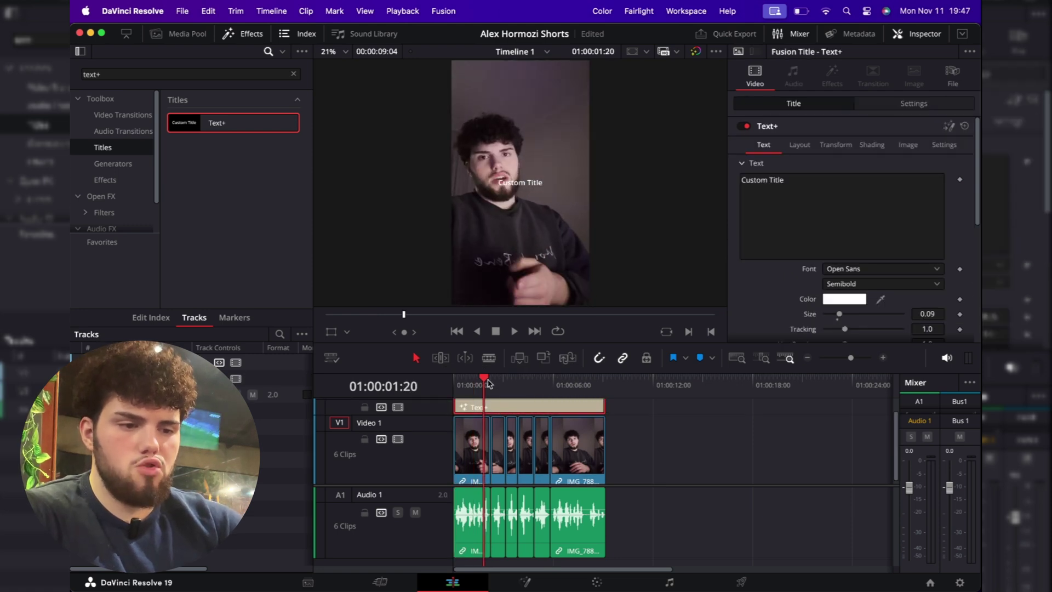
- Blade the Text+ title into pieces and delete all but the first short piece
key(super+b)
drag(488, 382, 532, 380)
click(514, 404)
key(super+b)
key(super+b)
click(539, 403)
key(super+b)
click(551, 393)
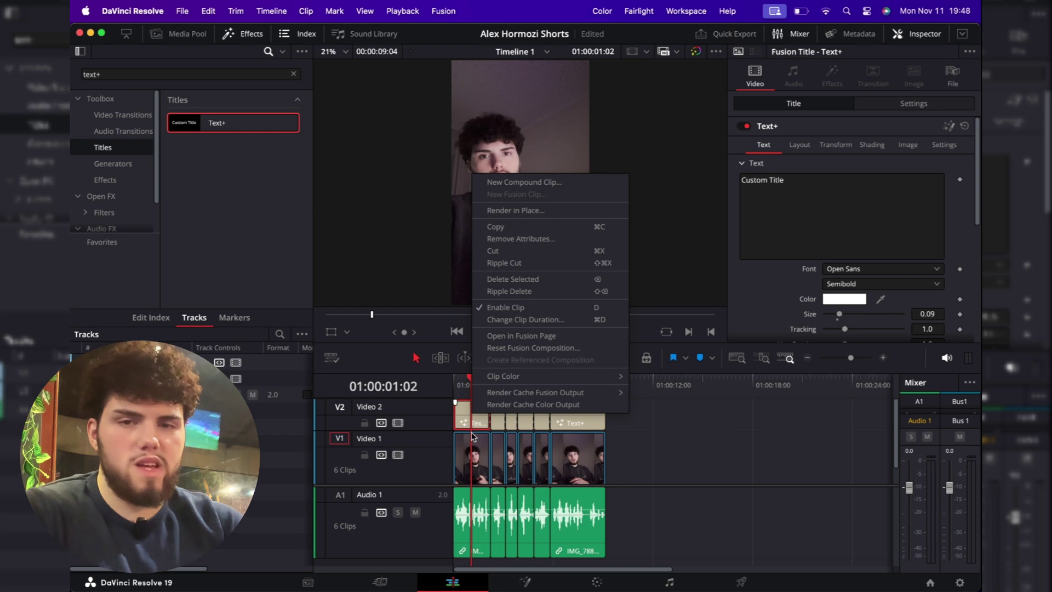
key(BackSpace)
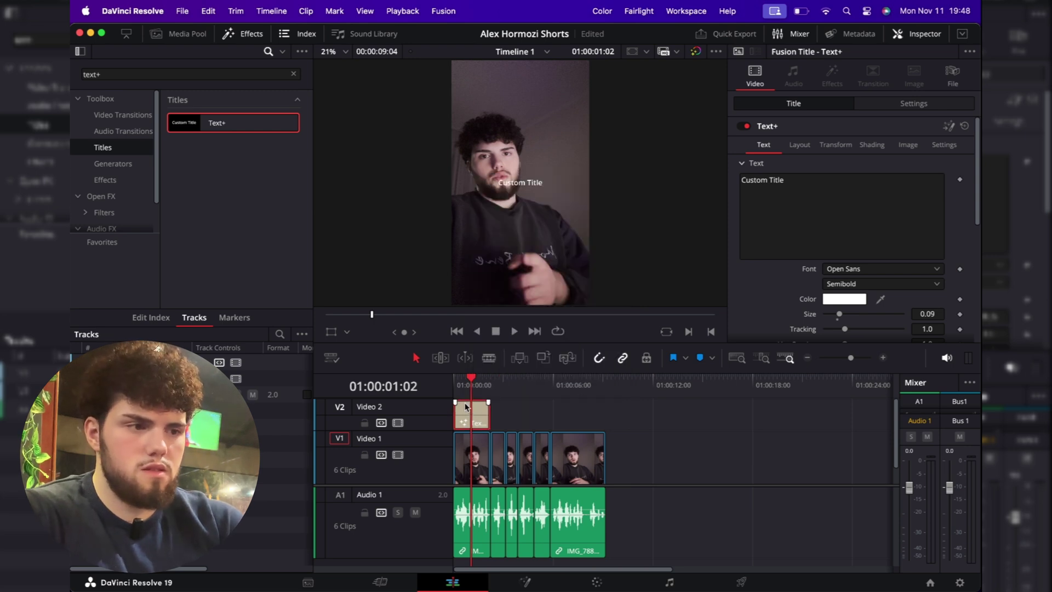
- Set the title text to 'I LOVE' / 'EDITING VIDEOS' on two lines in The Bold Font
text(I LOVE)
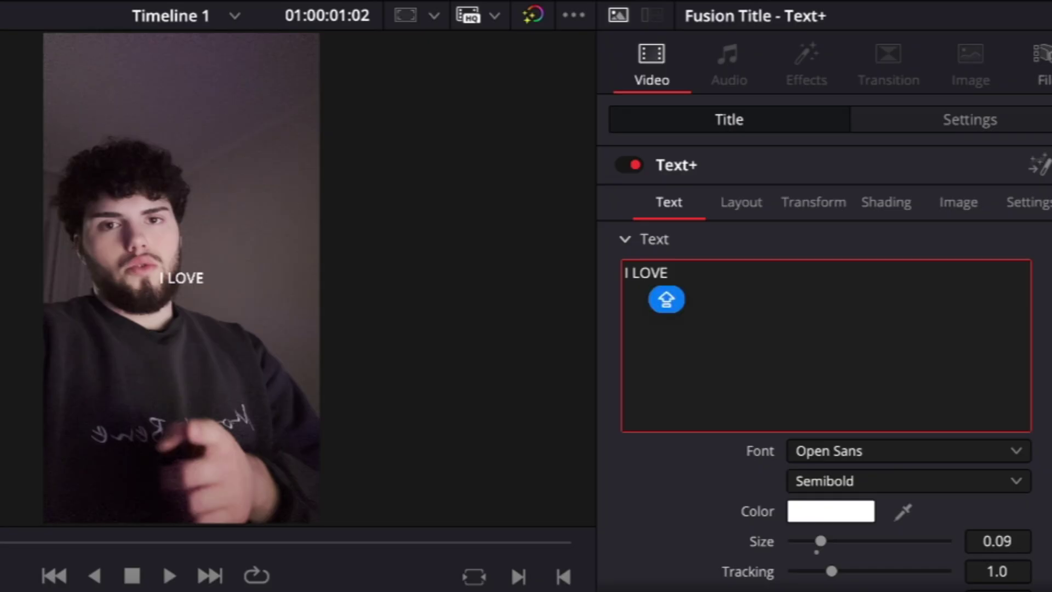
key(Return)
text(EDITING VIDEOS)
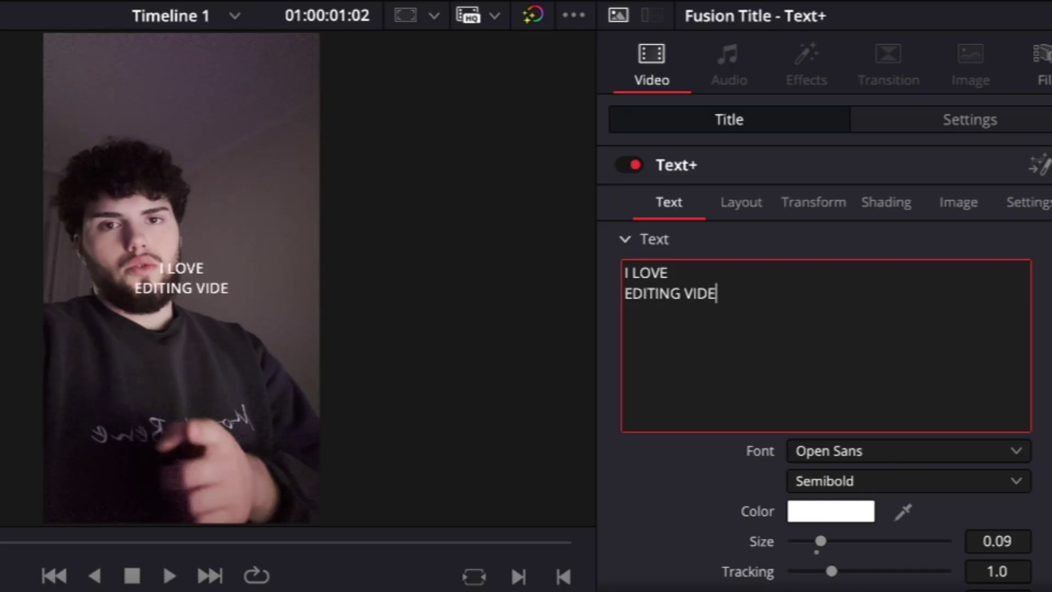
click(812, 458)
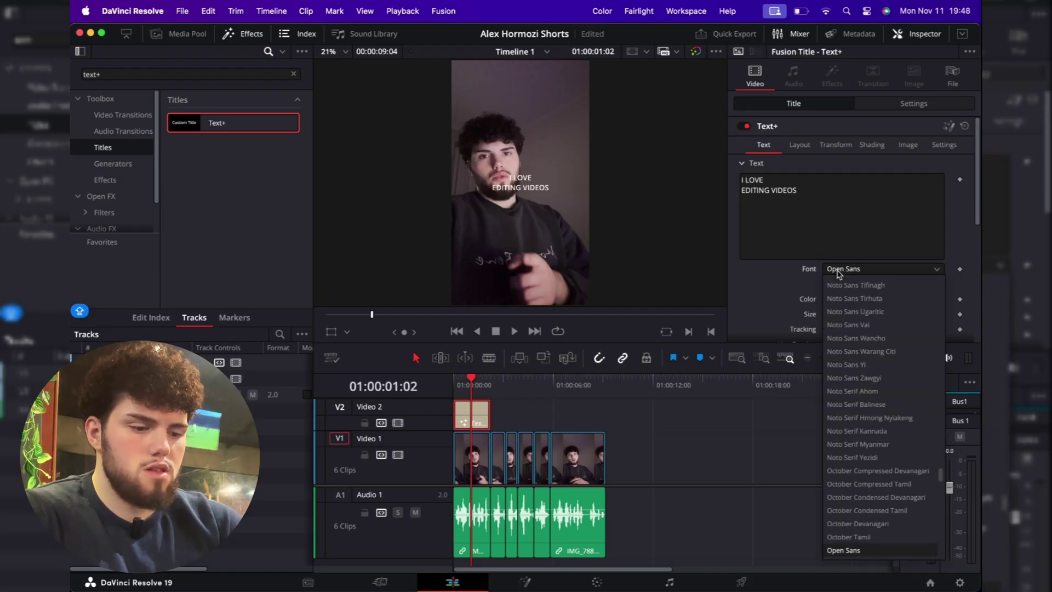
text(the)
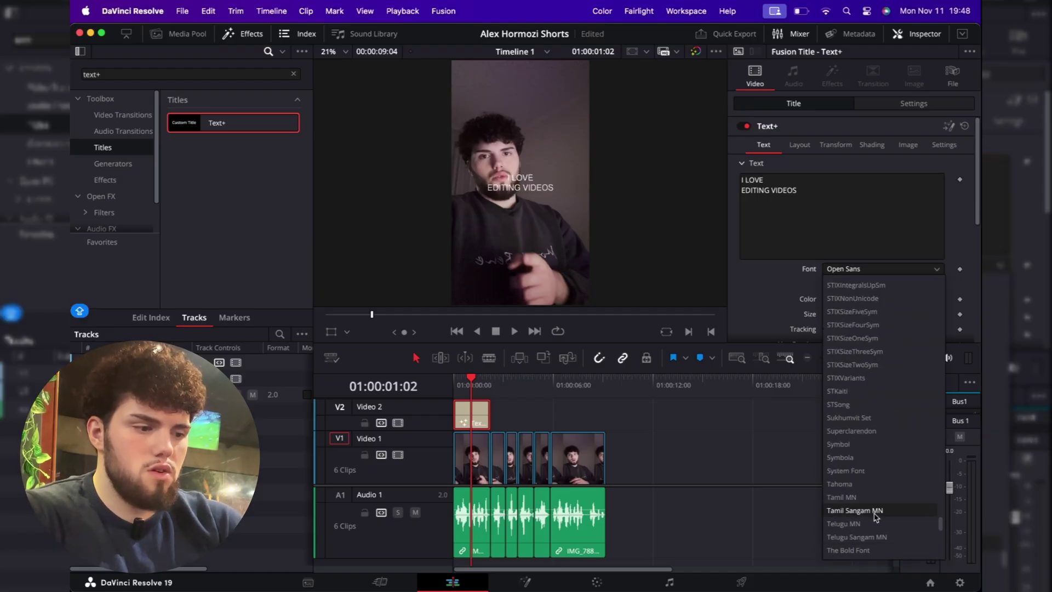
click(866, 550)
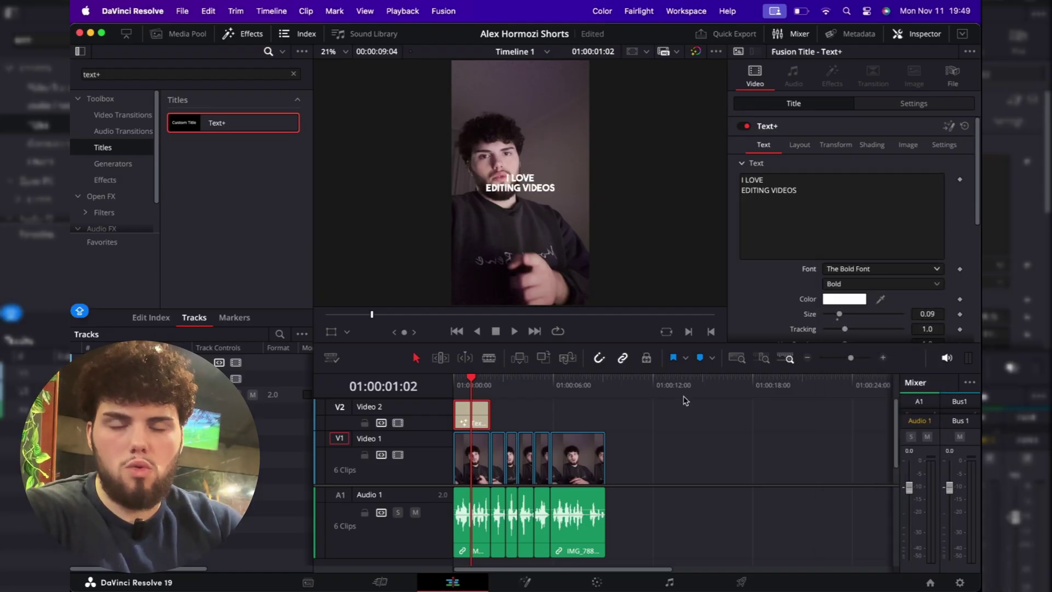
- Search the web in Safari for 'THE BOLD FOTN' in a new tab
click(616, 559)
click(916, 39)
text(THE BOLD FOTN)
key(Return)
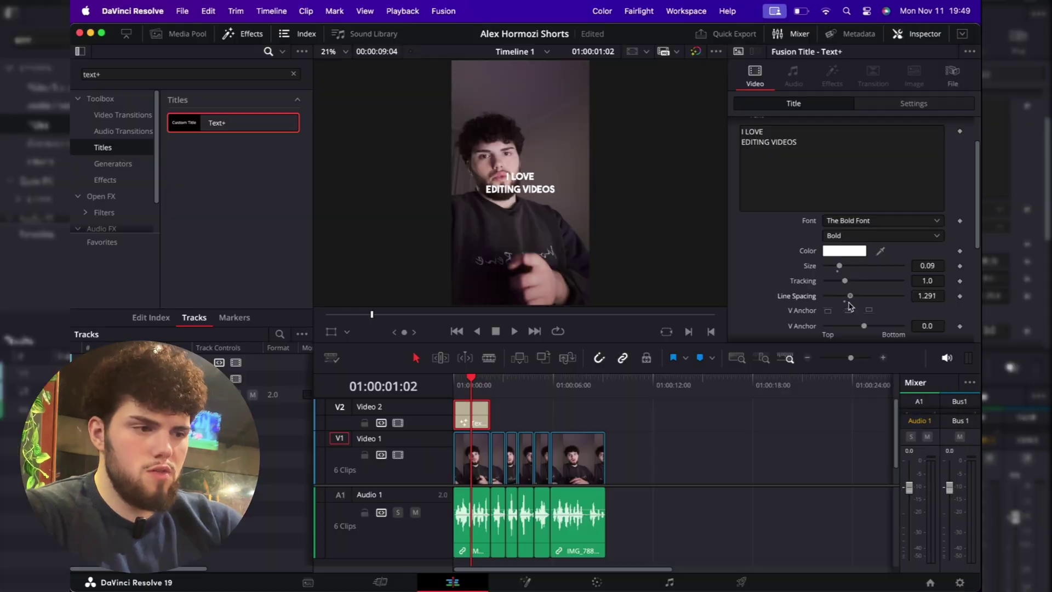
- Tighten the title's line spacing, enlarge it, drag it lower in the frame, and select the first clip
drag(847, 305, 843, 304)
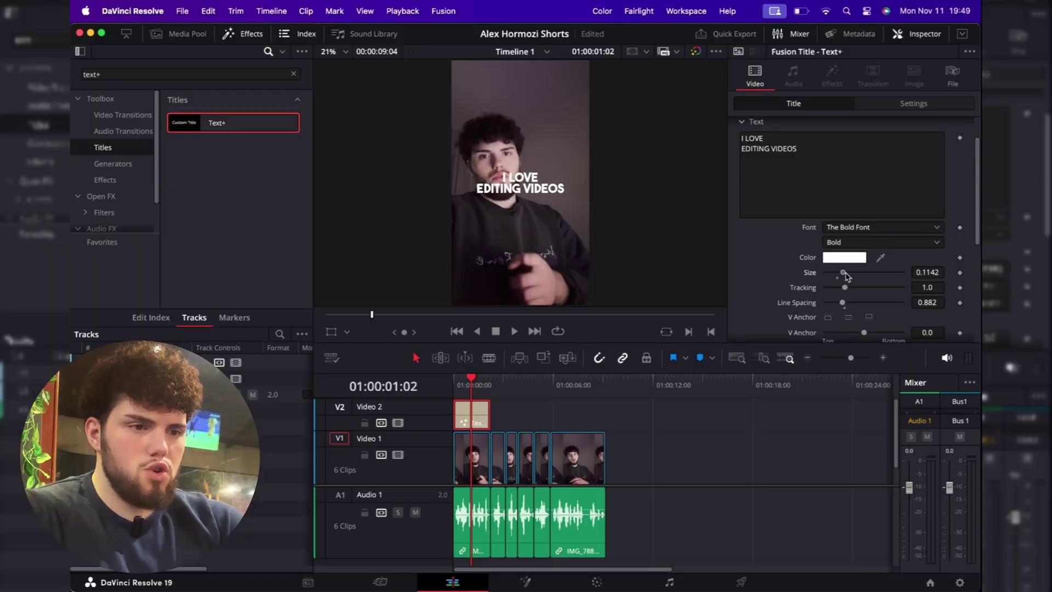
drag(845, 274, 848, 276)
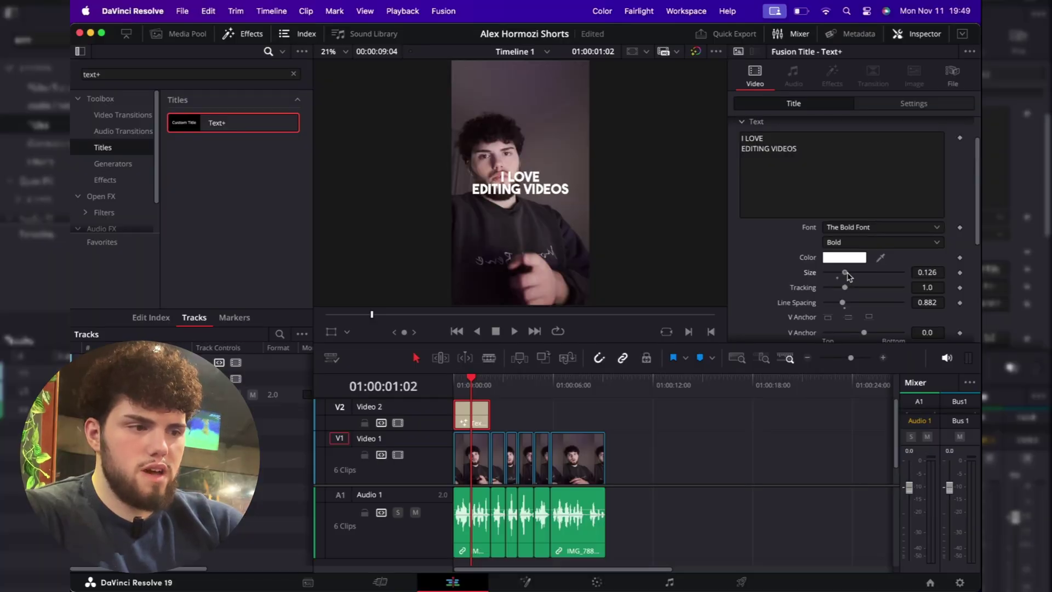
click(331, 331)
mouse_move(512, 221)
mouse_down()
mouse_move(511, 254)
mouse_move(508, 246)
mouse_up()
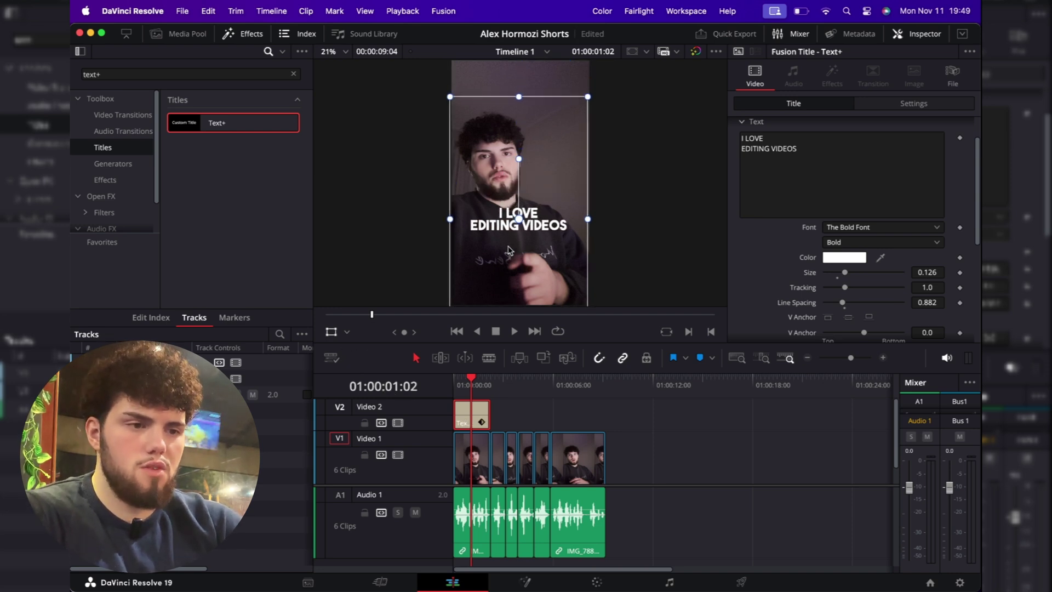
click(472, 449)
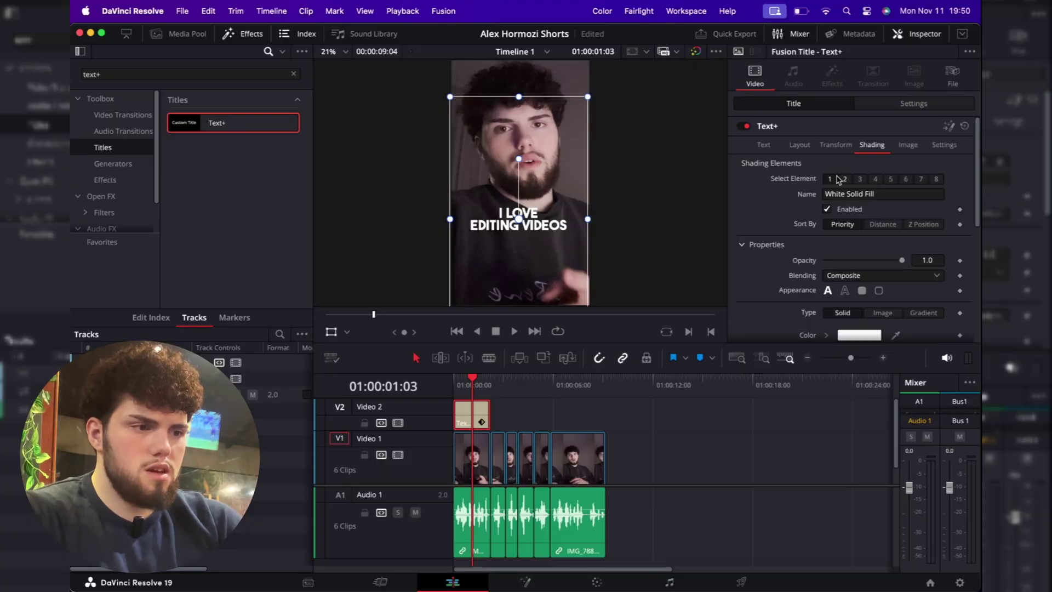
- Enable the Red Outline shading element, make it black, and raise its thickness to 0.1
click(844, 180)
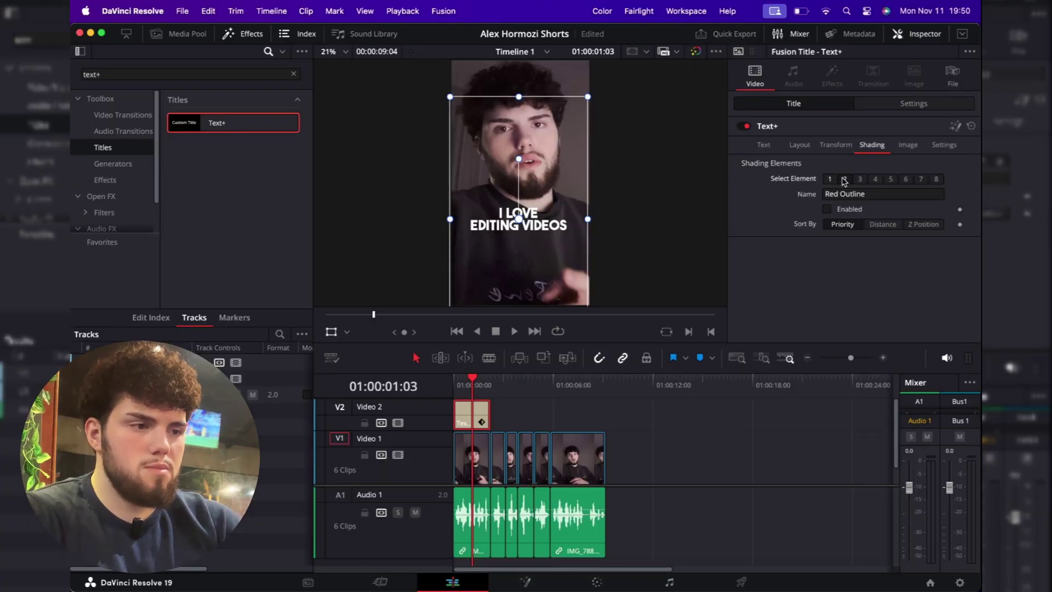
click(827, 209)
scroll(855, 247, down, 5)
click(860, 270)
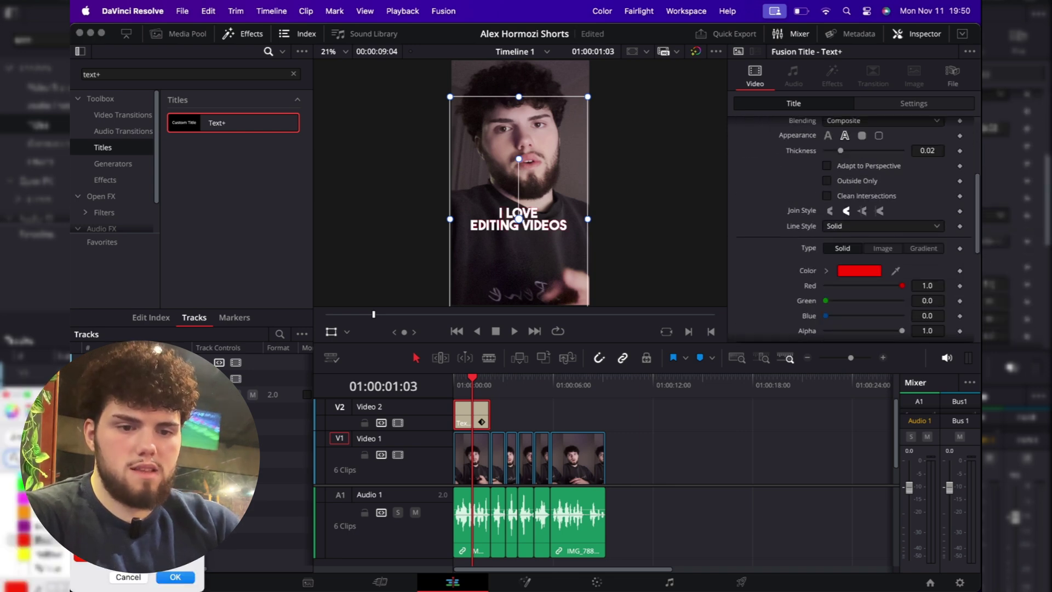
click(14, 485)
click(174, 576)
scroll(850, 231, up, 3)
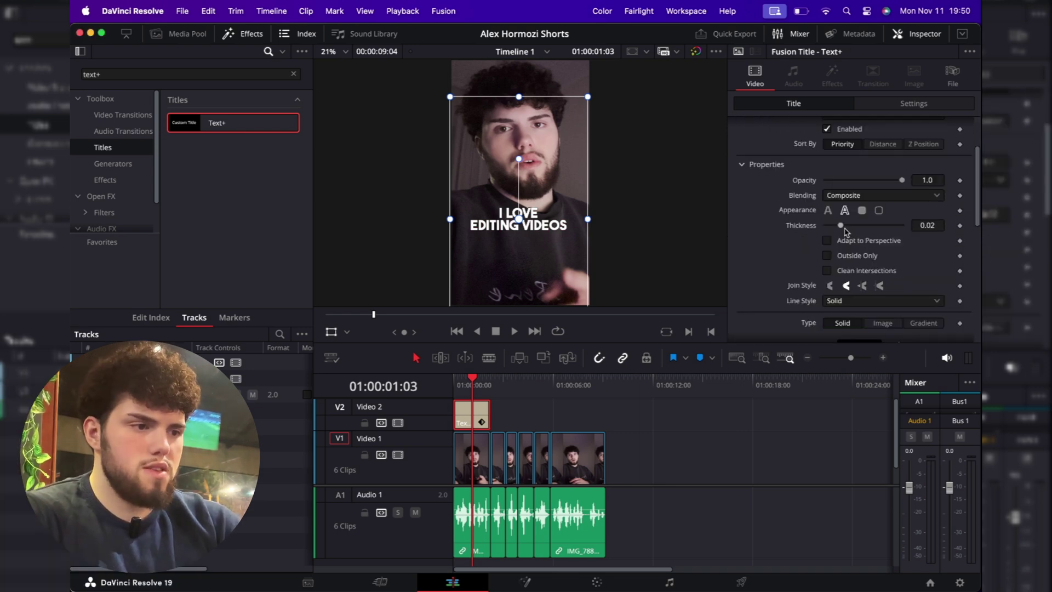
drag(840, 225, 997, 217)
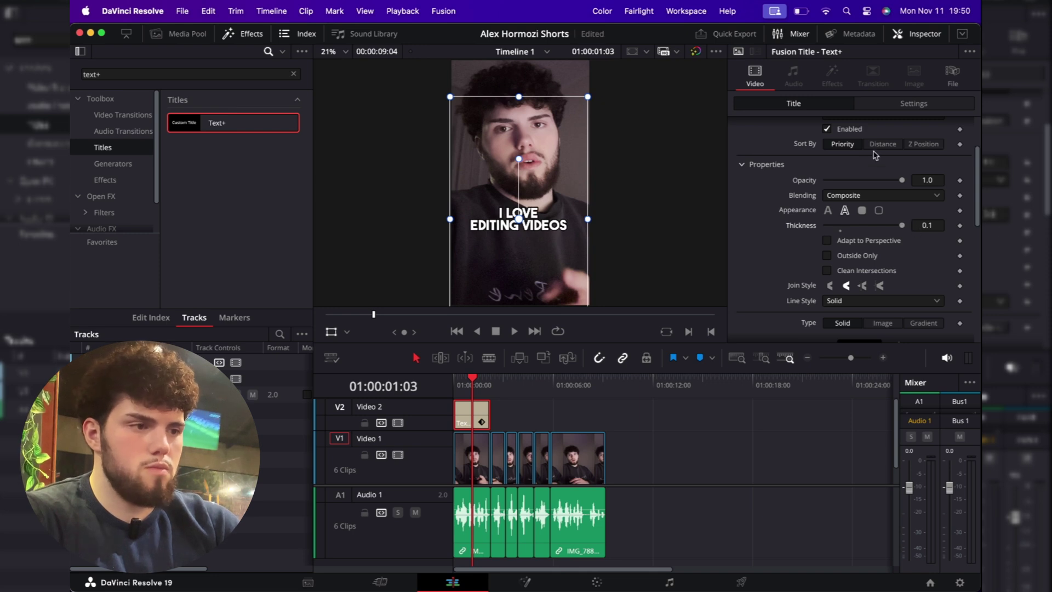
- Enable the Black Shadow element and set its Softness X and Y to 20
scroll(861, 170, up, 3)
click(860, 181)
click(828, 210)
scroll(855, 197, down, 5)
scroll(860, 180, up, 2)
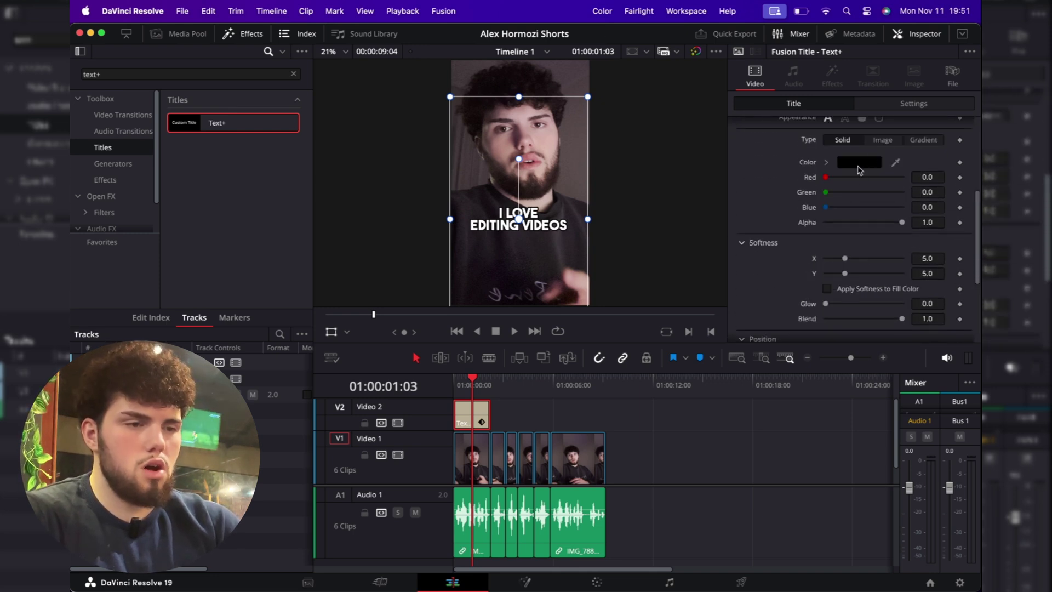
drag(844, 258, 932, 258)
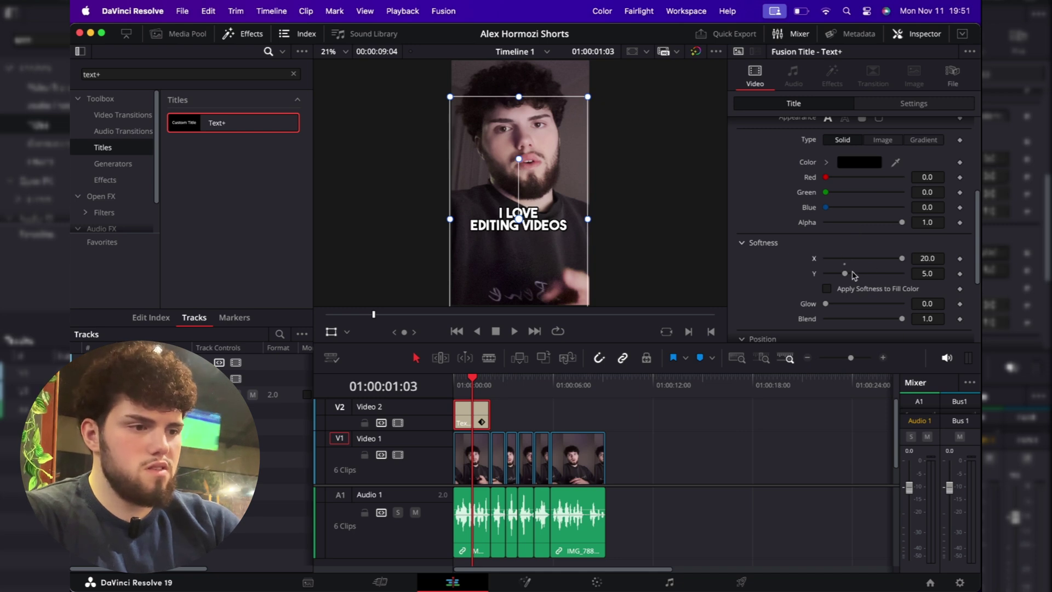
drag(844, 274, 925, 284)
- Enable shading element 5, colour it black, and soften it vertically to 20
scroll(763, 284, up, 4)
click(890, 179)
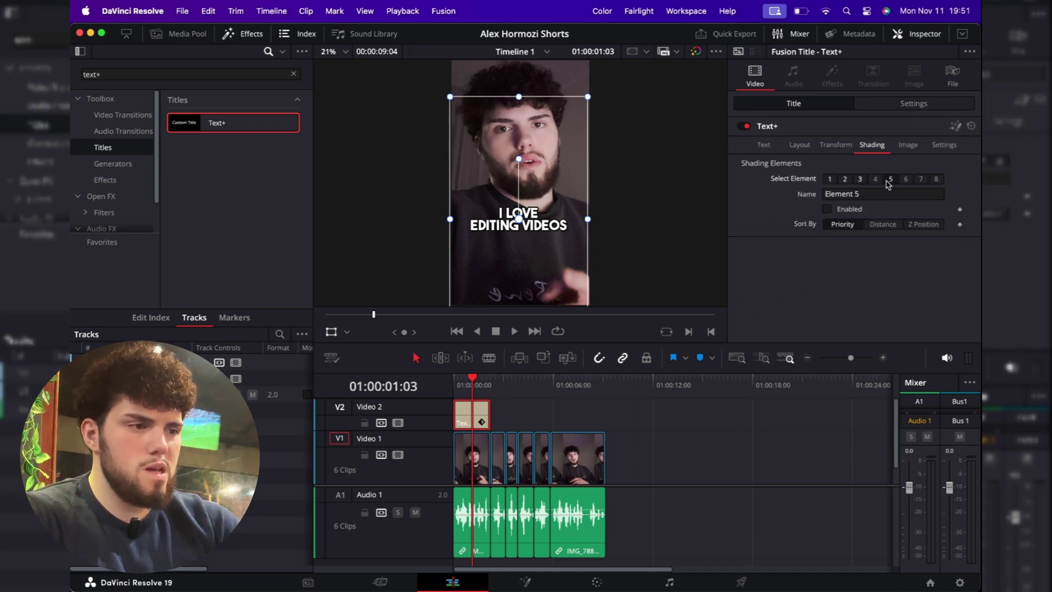
click(828, 210)
scroll(782, 202, down, 5)
click(4, 520)
click(174, 577)
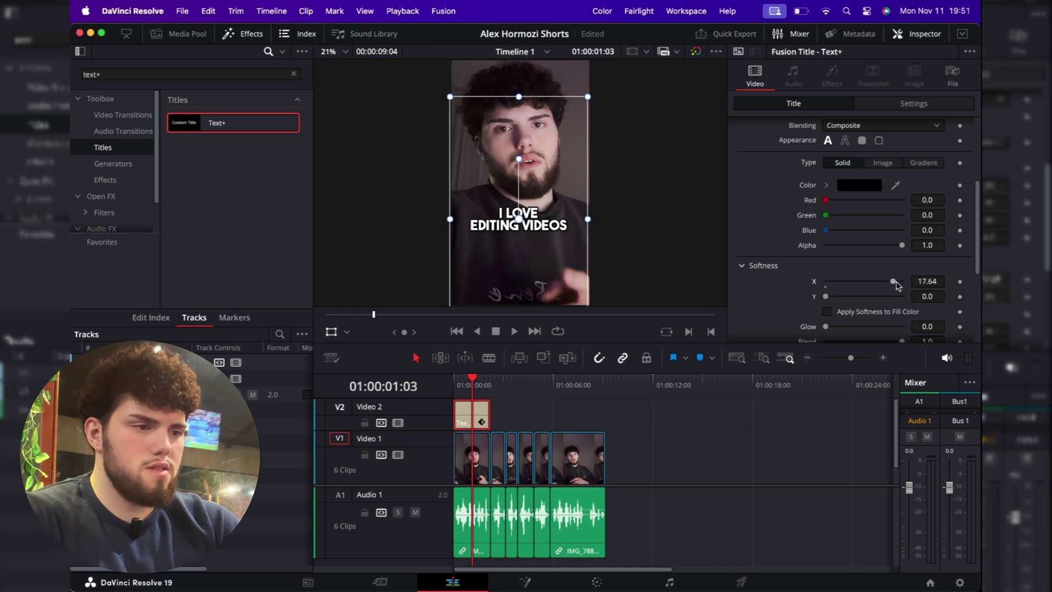
drag(827, 296, 916, 300)
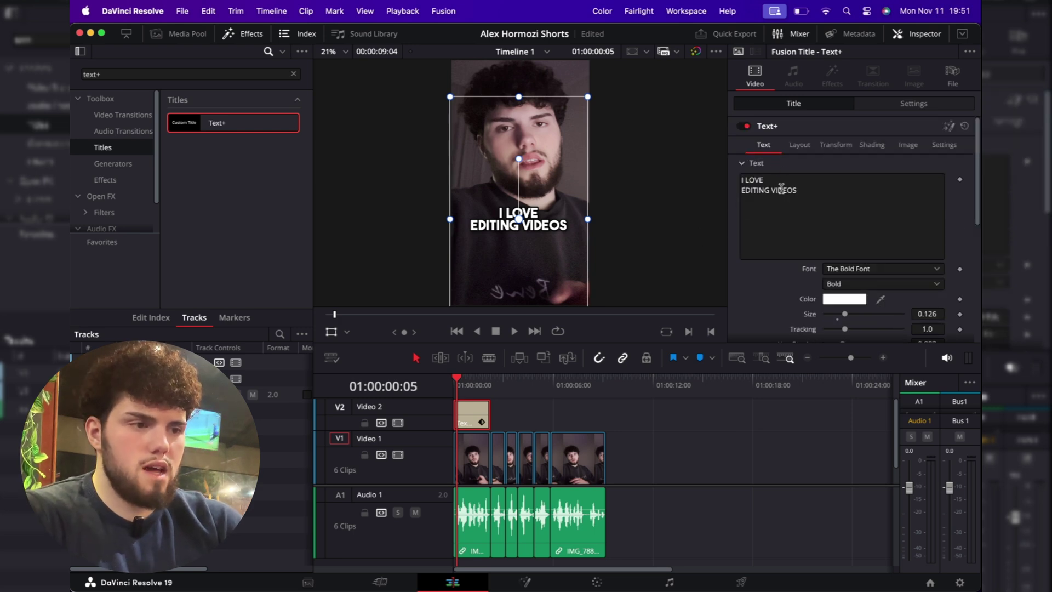
- Enable Character Level Styling on the caption text and move the playhead to the 1-second mark
right_click(782, 189)
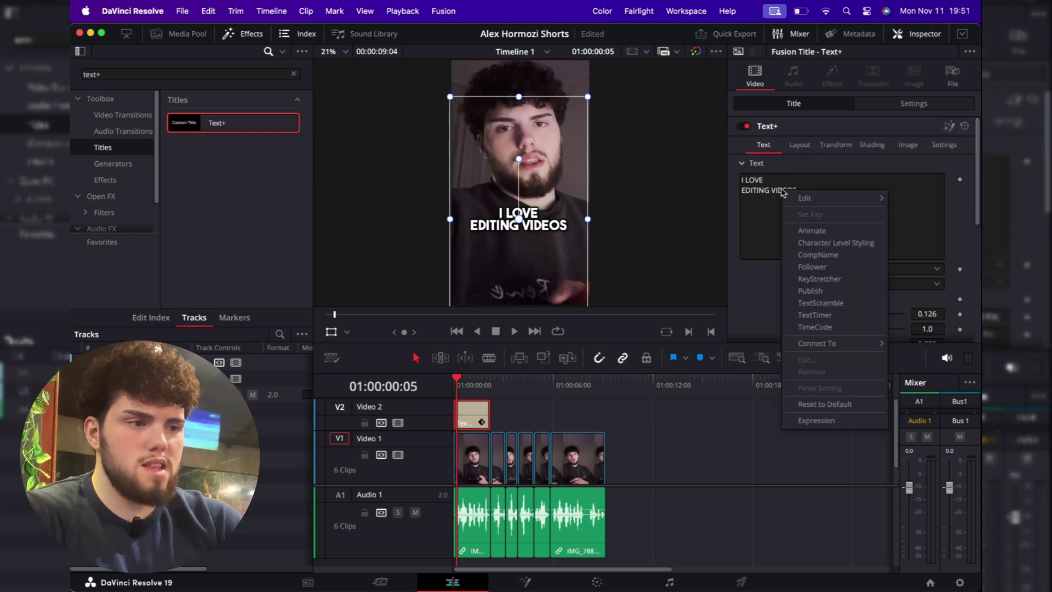
click(815, 244)
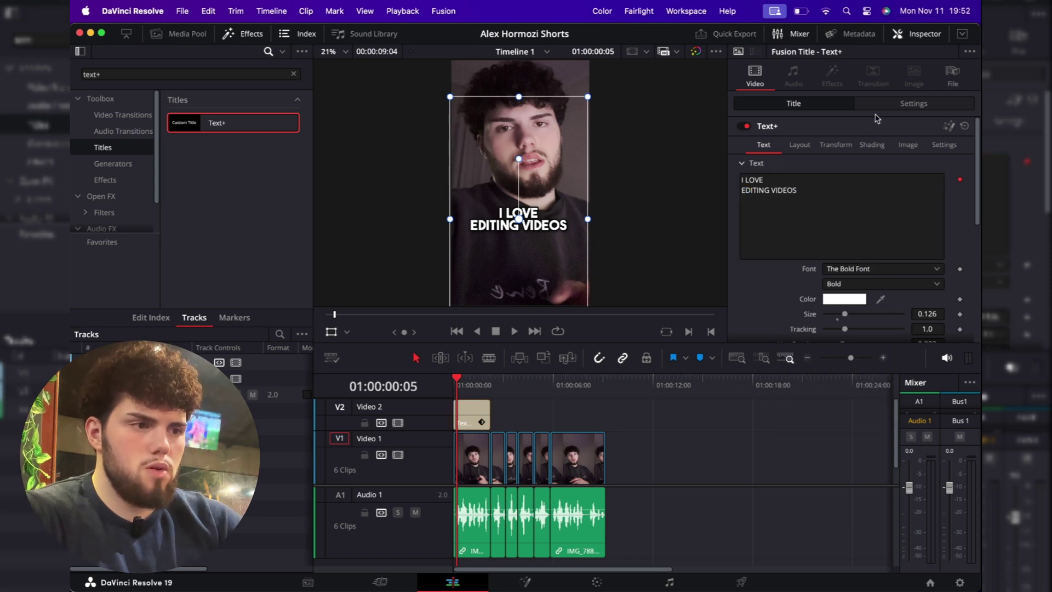
click(469, 387)
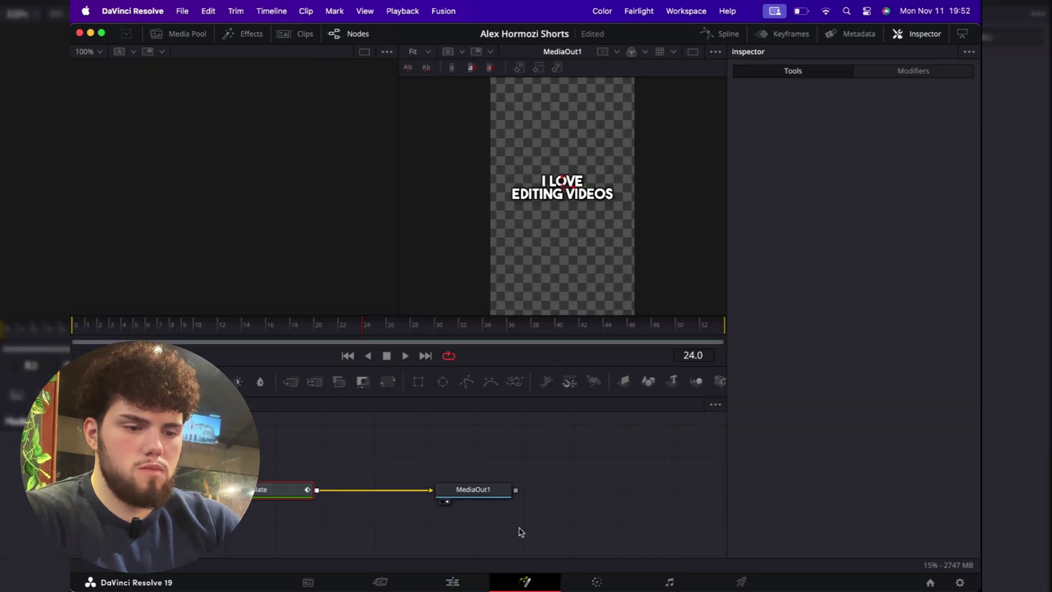
- In Fusion's character styling modifier, colour the word VIDEOS yellow
click(524, 582)
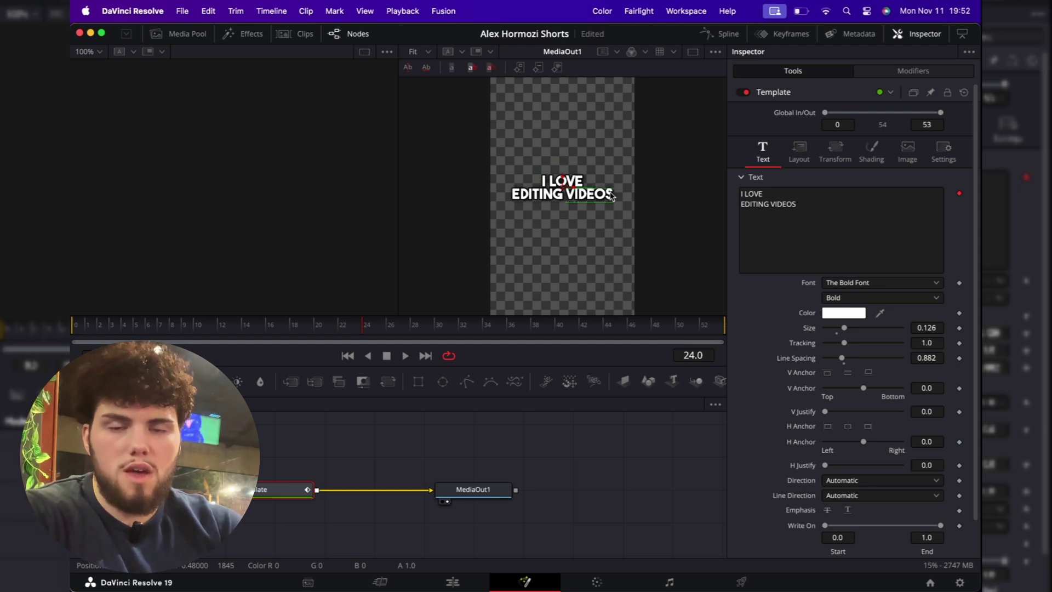
click(914, 71)
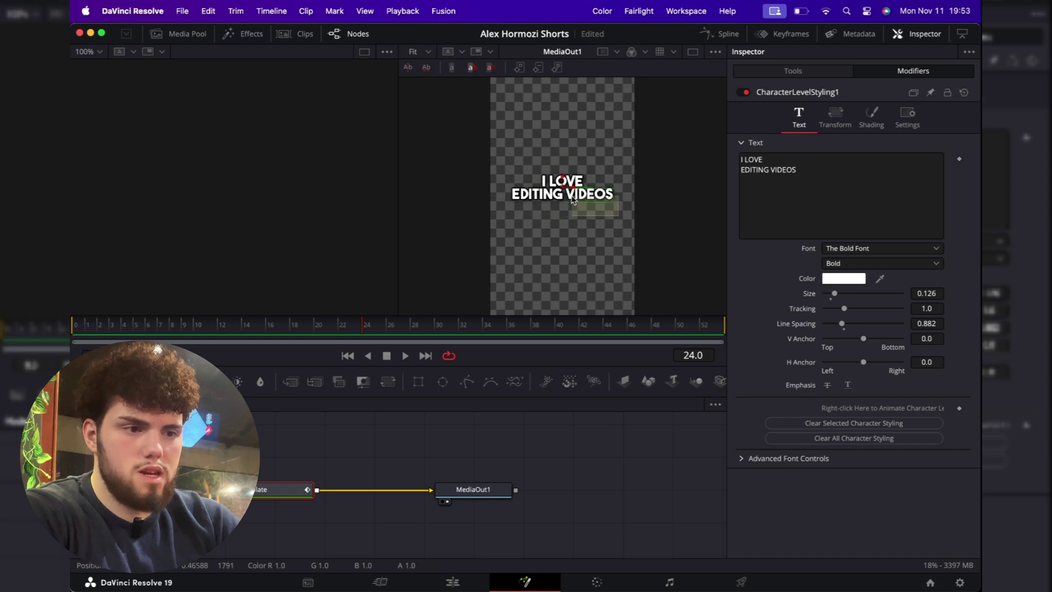
click(832, 280)
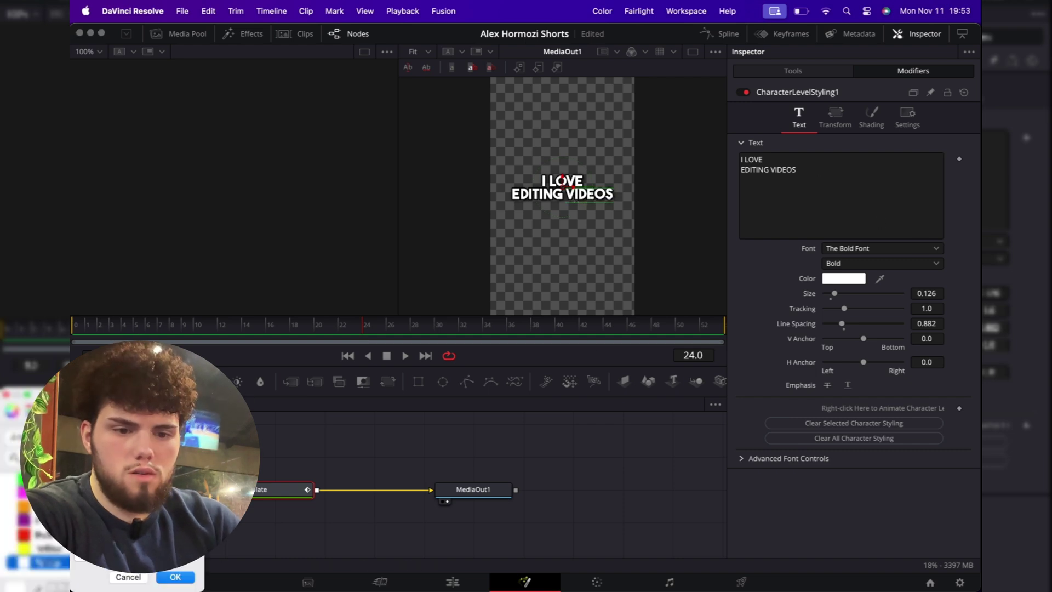
click(43, 548)
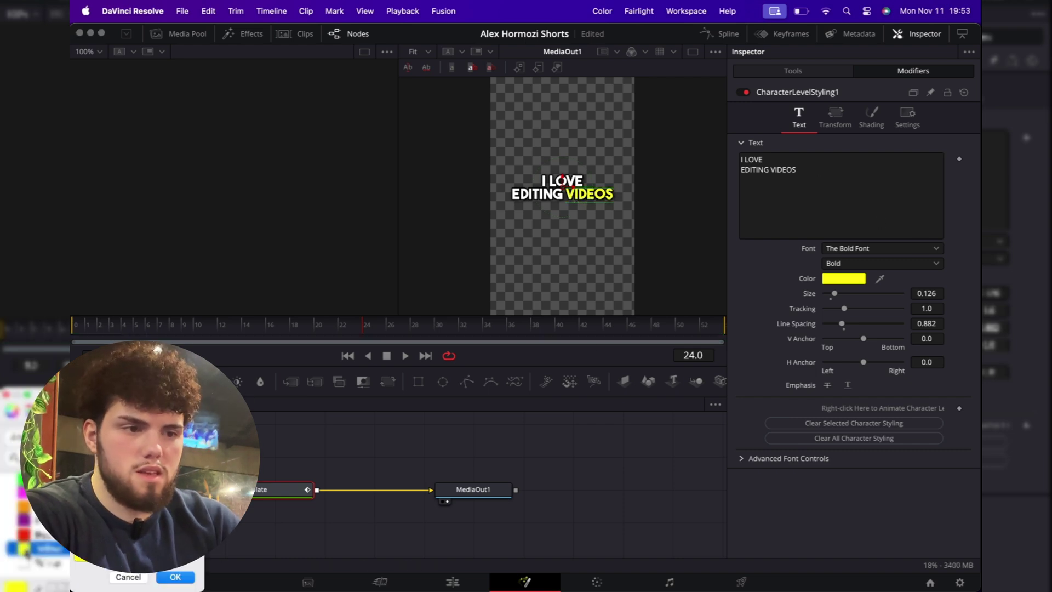
click(176, 578)
- Colour the word LOVE green and return to the Edit page with Shift+4
click(557, 182)
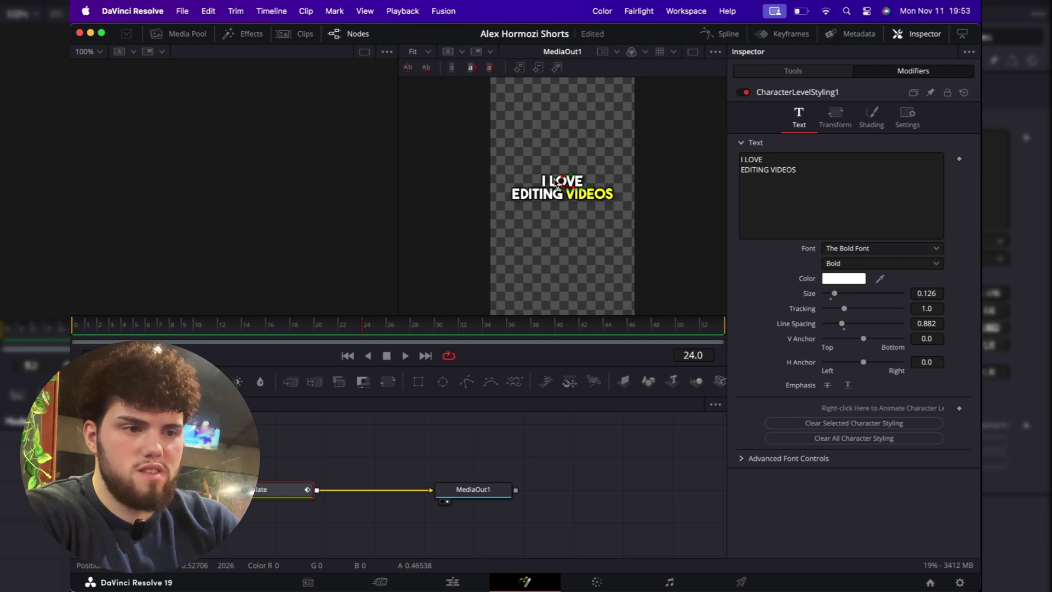
click(837, 281)
click(44, 479)
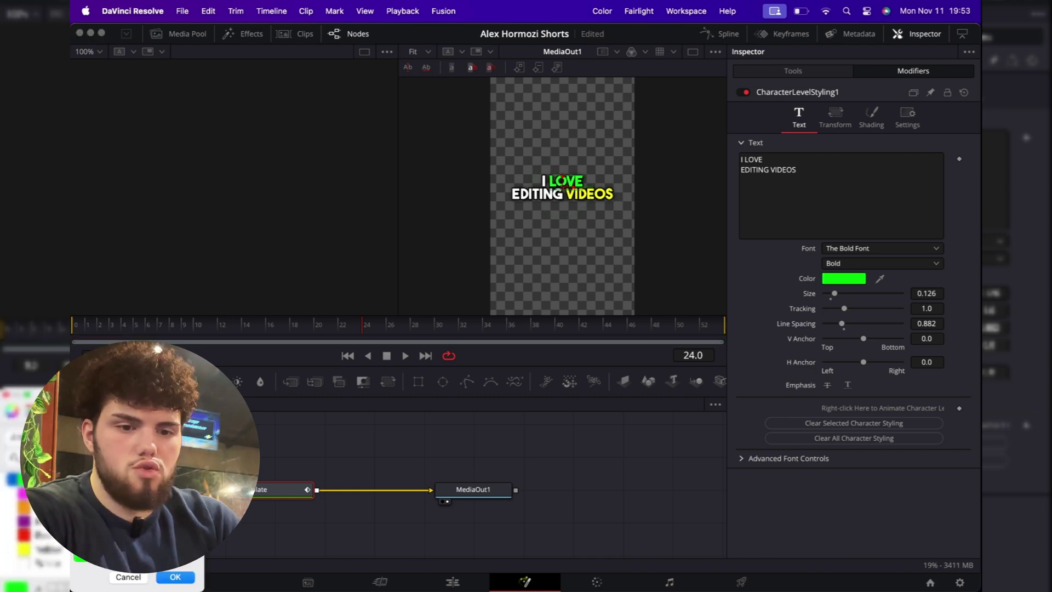
click(174, 578)
key(shift+4)
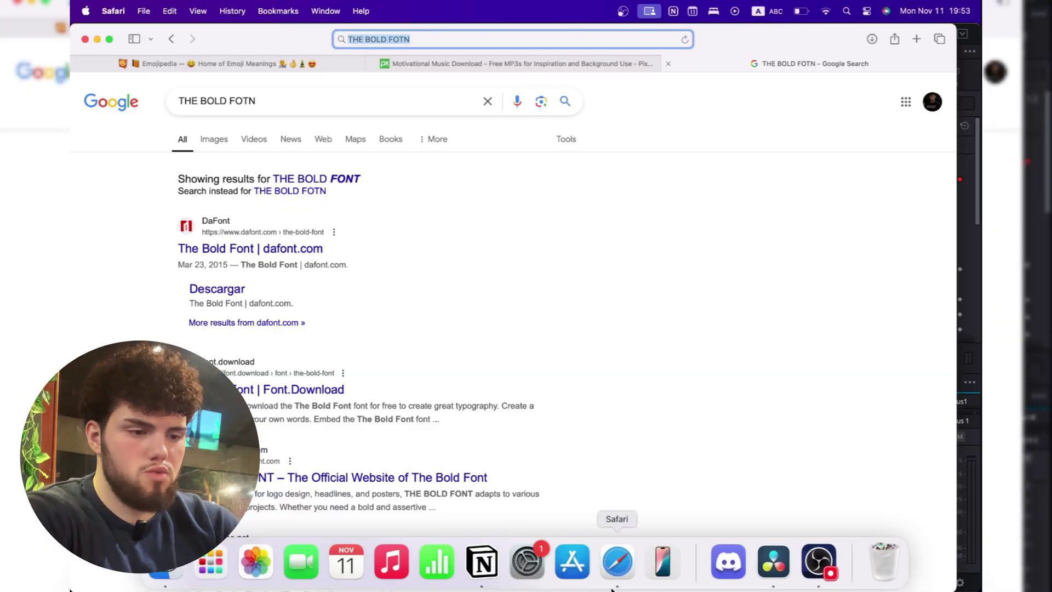
- Search Emojipedia for 'VIDEO' and copy the video camera emoji
click(211, 65)
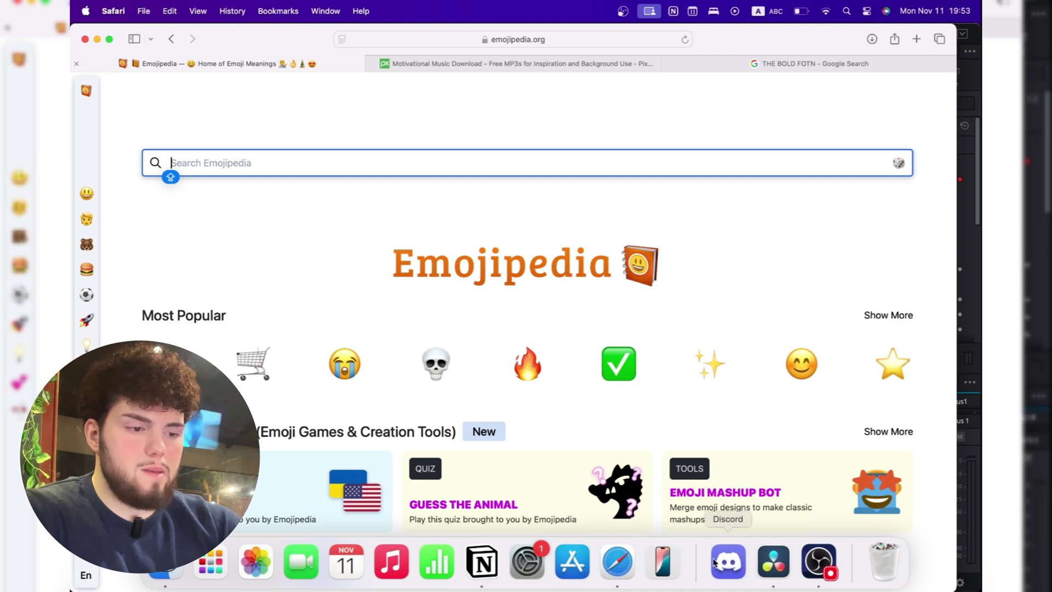
click(773, 566)
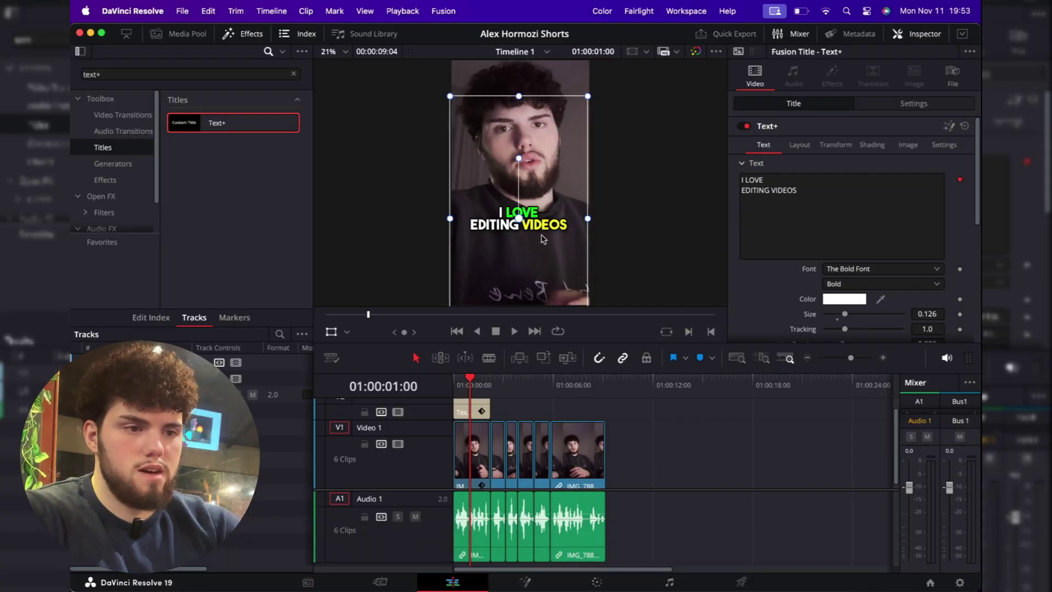
click(616, 565)
text(VIDEO)
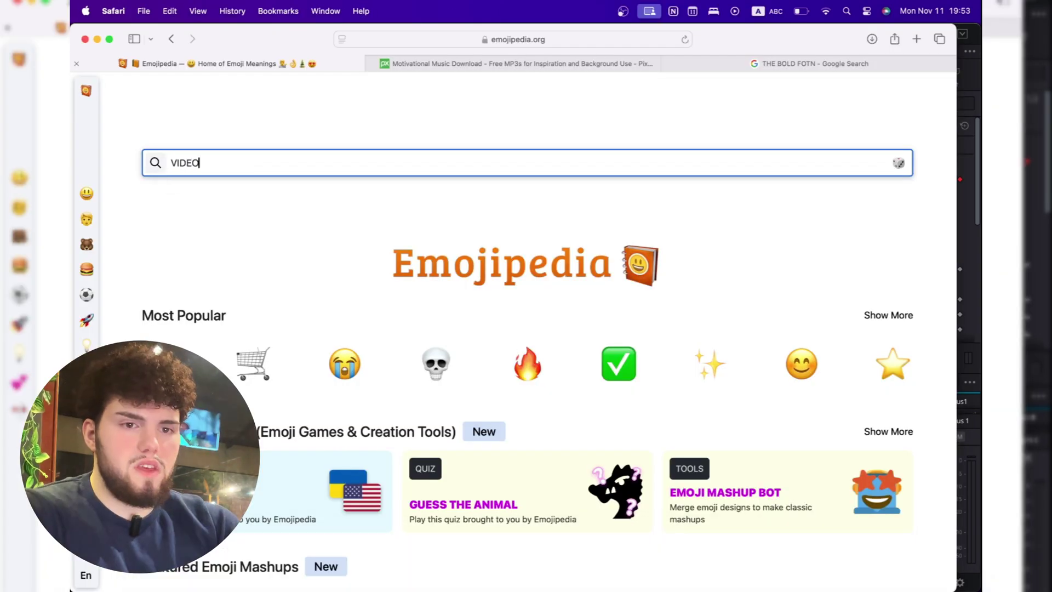
key(Return)
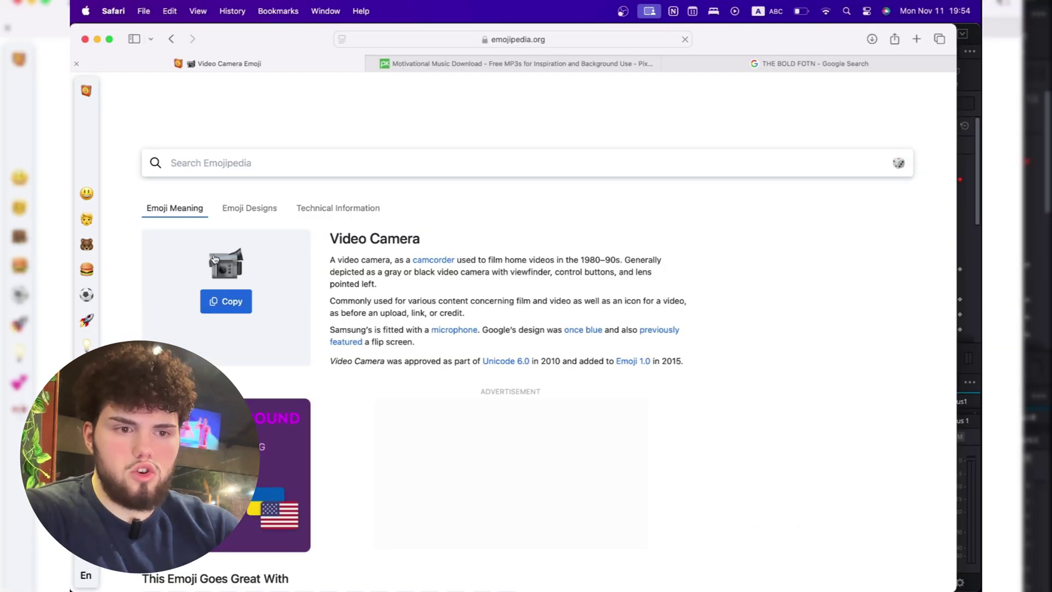
right_click(214, 255)
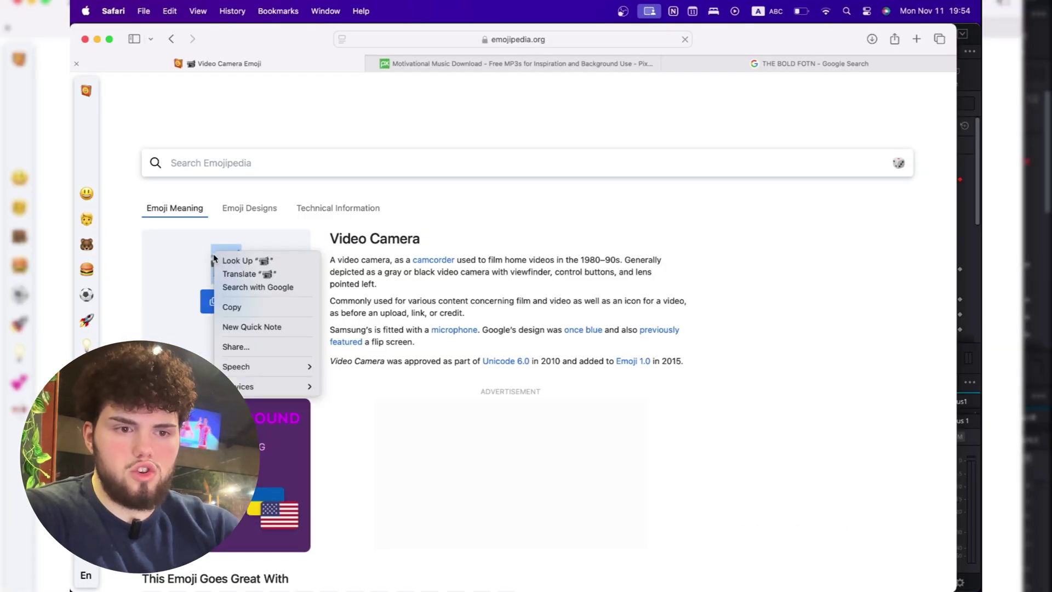
click(195, 282)
click(226, 302)
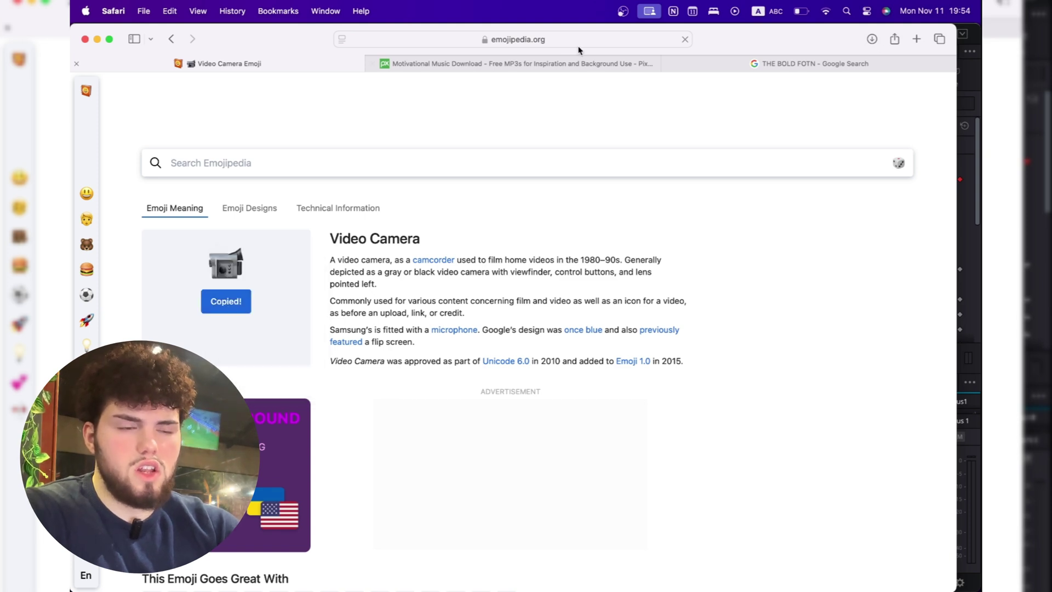
- Search 'VIDEO CAMERA ICS png' and save the movie camera image to Downloads
click(514, 37)
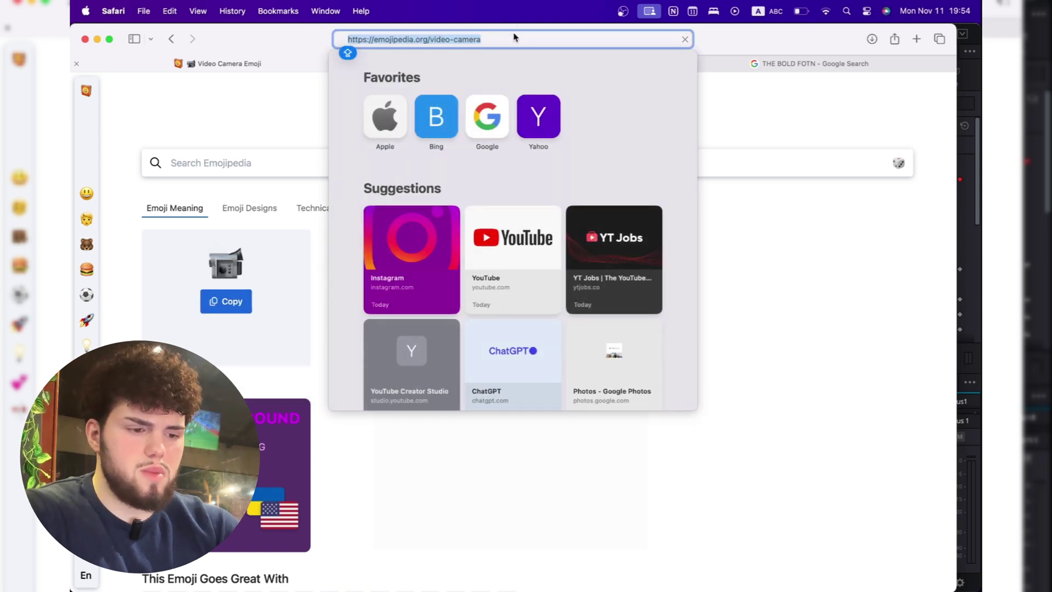
text(VIDEO CAMERA I)
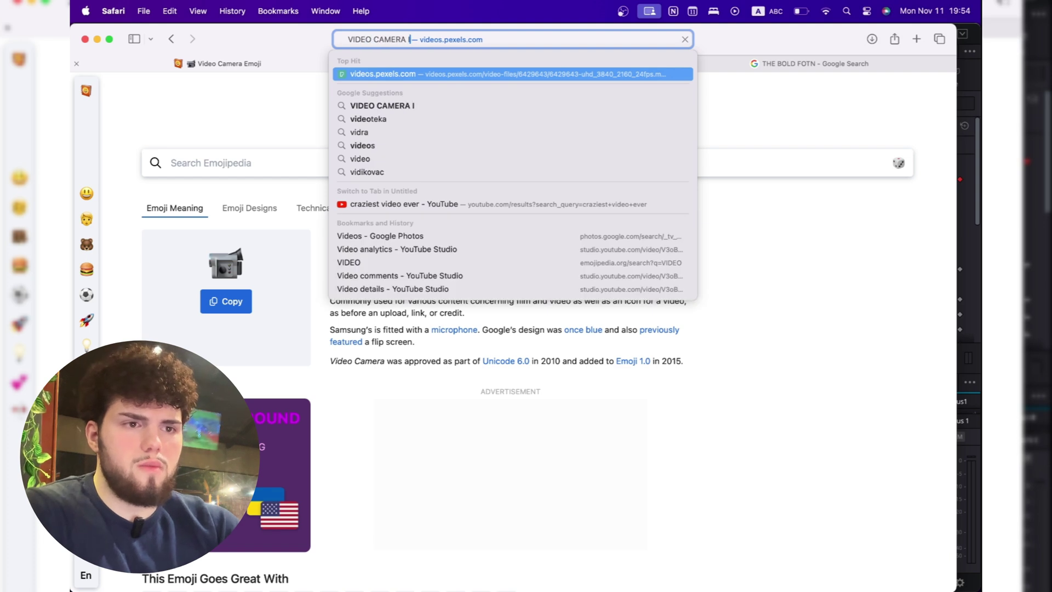
text(CS png download)
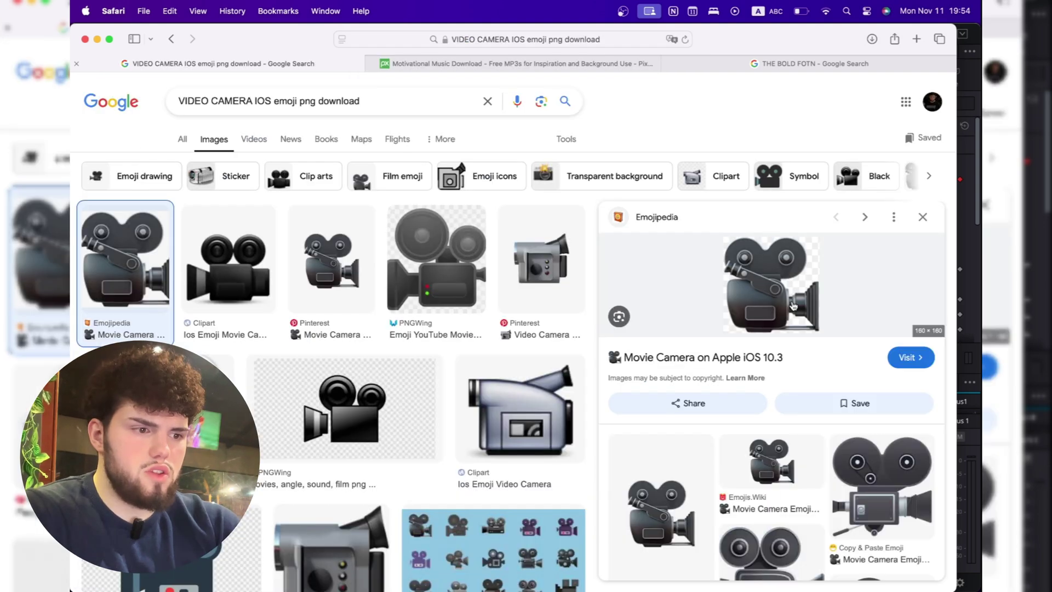
right_click(796, 296)
click(818, 459)
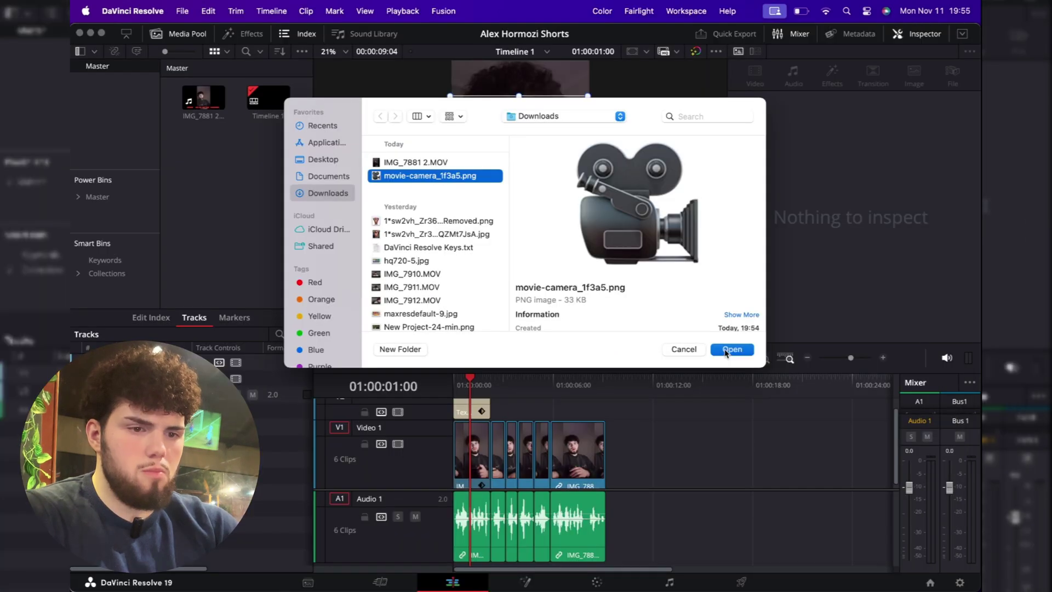
- Import movie-camera_1f3a5.png, put it on a new Video 3 track, and drag it below the caption
click(732, 349)
drag(268, 97, 453, 419)
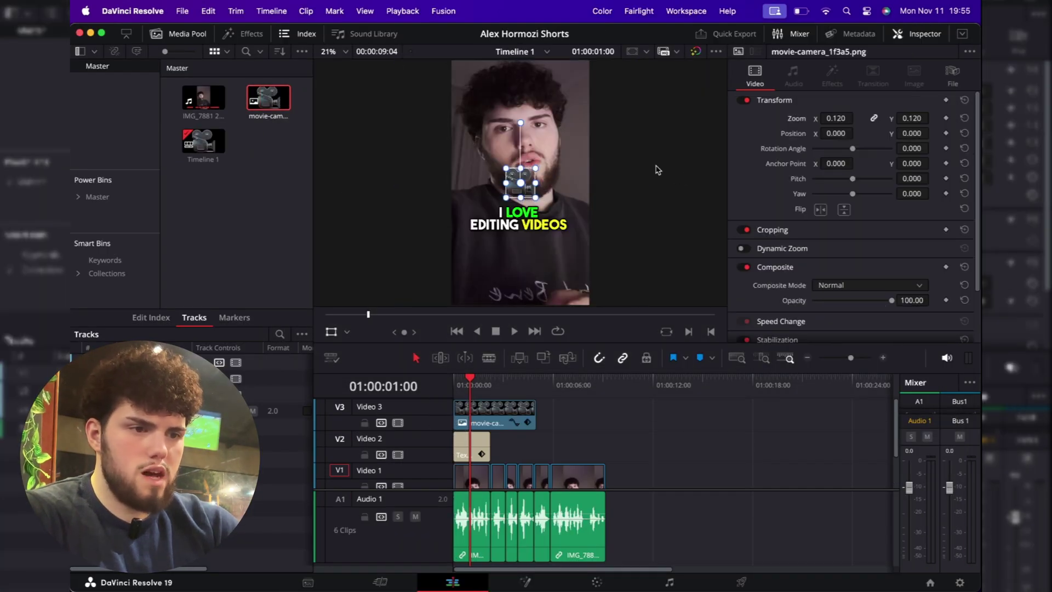
drag(529, 187, 534, 259)
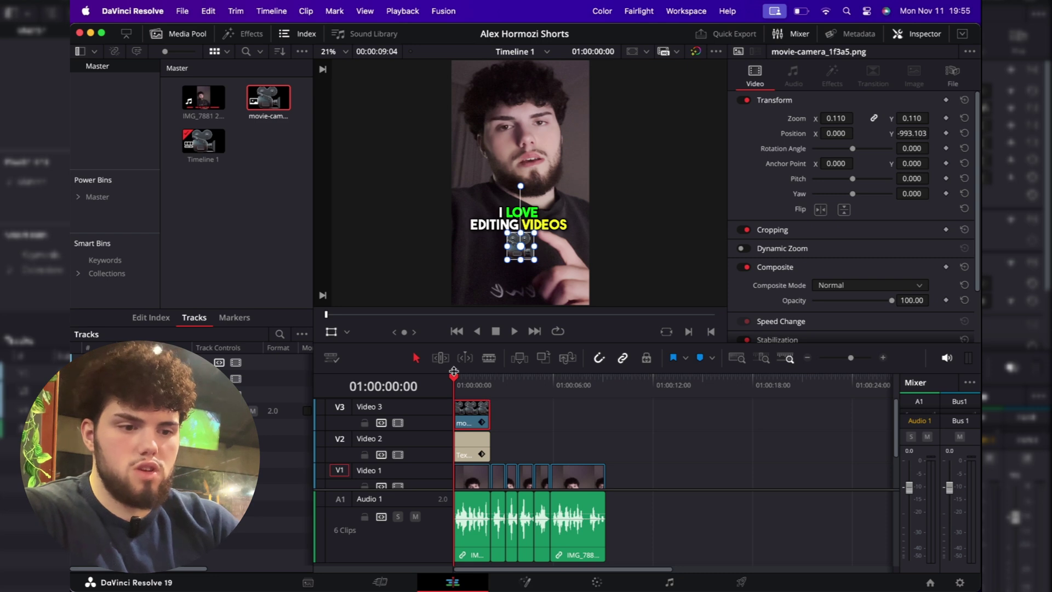
mouse_move(458, 386)
mouse_down()
mouse_move(470, 385)
mouse_move(454, 386)
mouse_up()
click(529, 414)
- Add a Push transition to the V3 camera emoji clip's start and raise its Motion Blur
click(244, 33)
click(178, 73)
text(p)
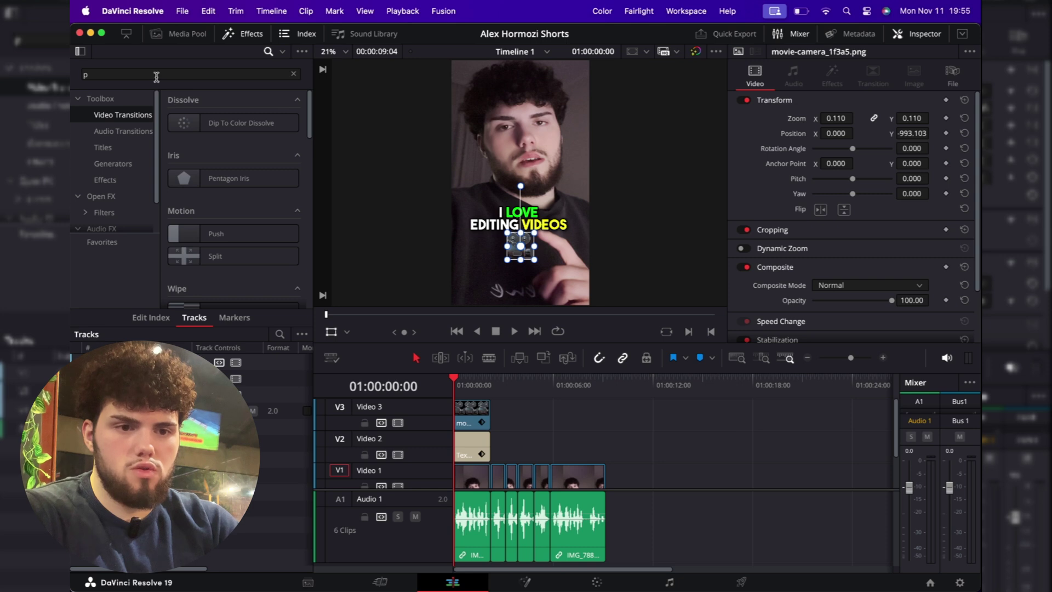
drag(216, 234, 461, 408)
drag(815, 249, 864, 250)
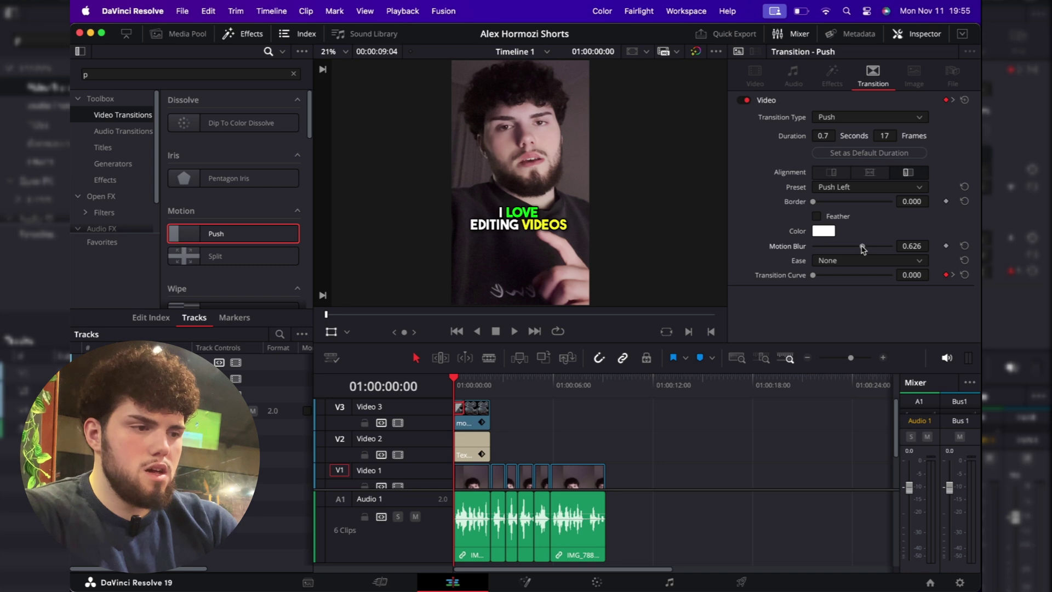
- Play back the emoji clip's start to preview the Push transition
drag(469, 378, 453, 382)
key(space)
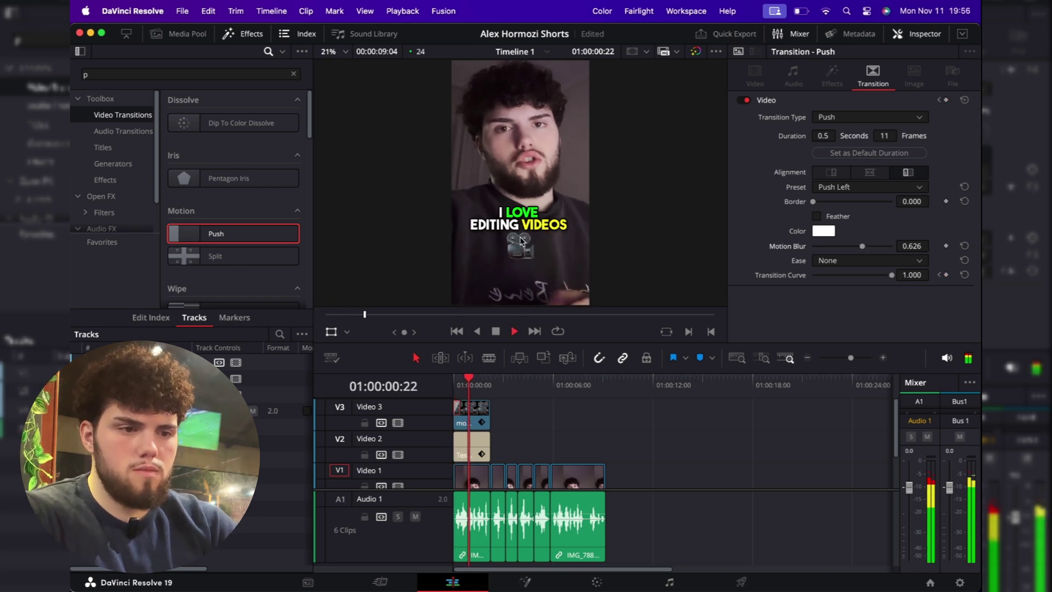
key(space)
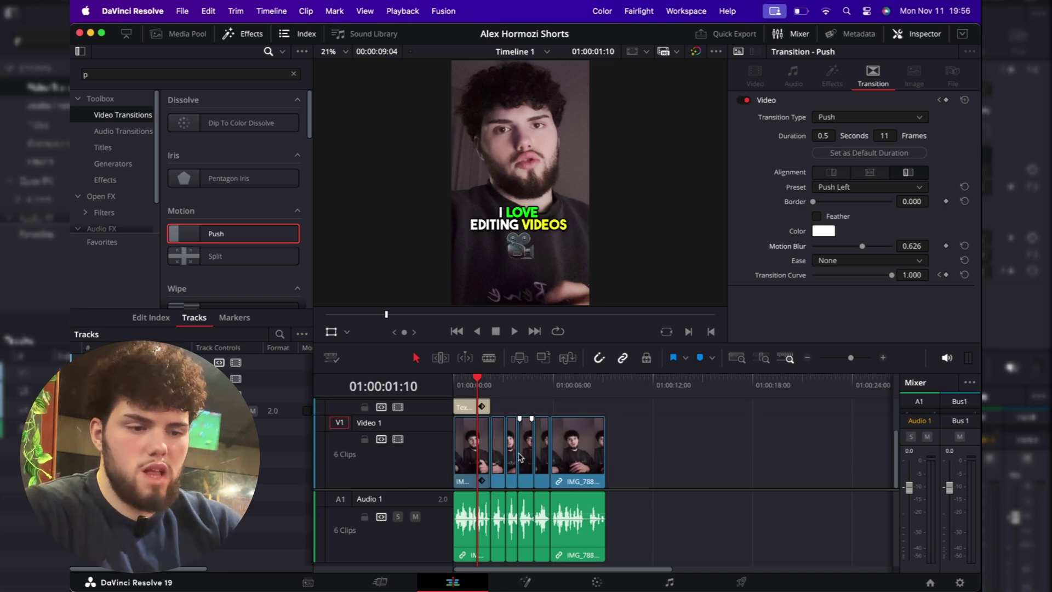
- In Safari's Pixabay music page, preview and stop the first Motivation track
click(613, 580)
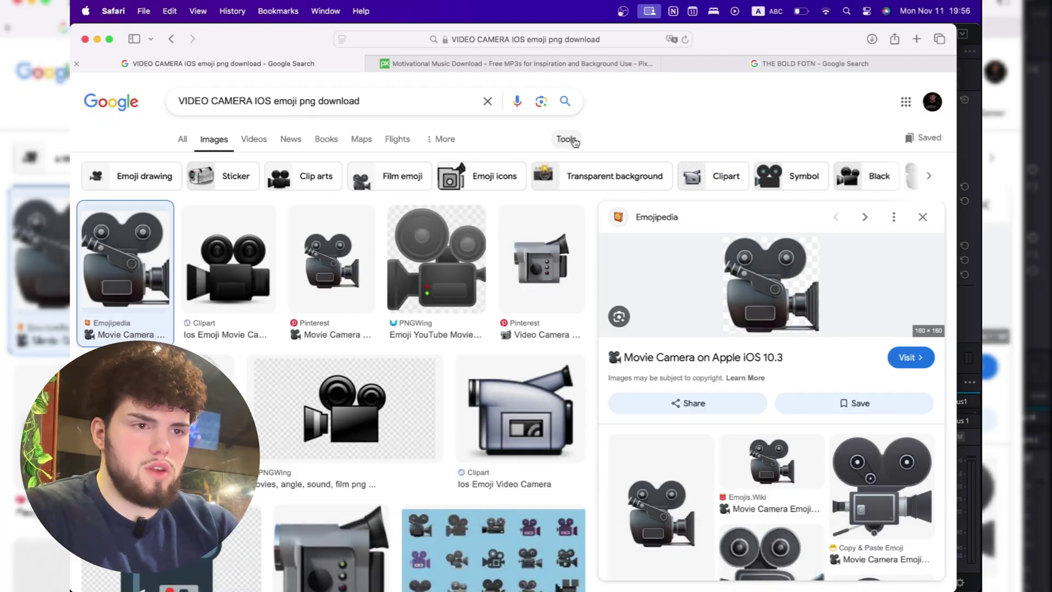
click(583, 63)
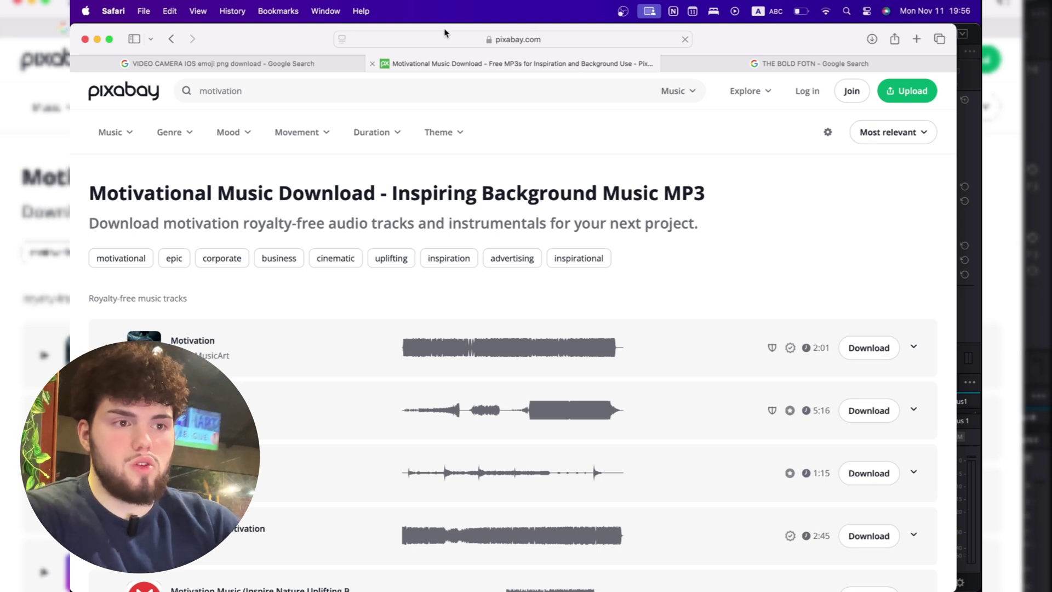
scroll(387, 148, down, 3)
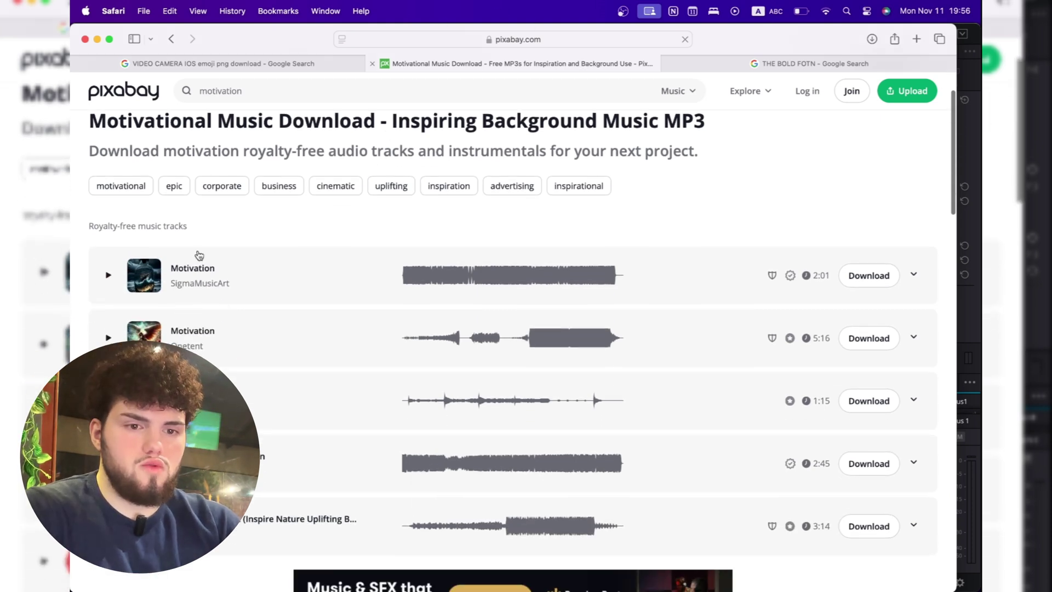
click(108, 278)
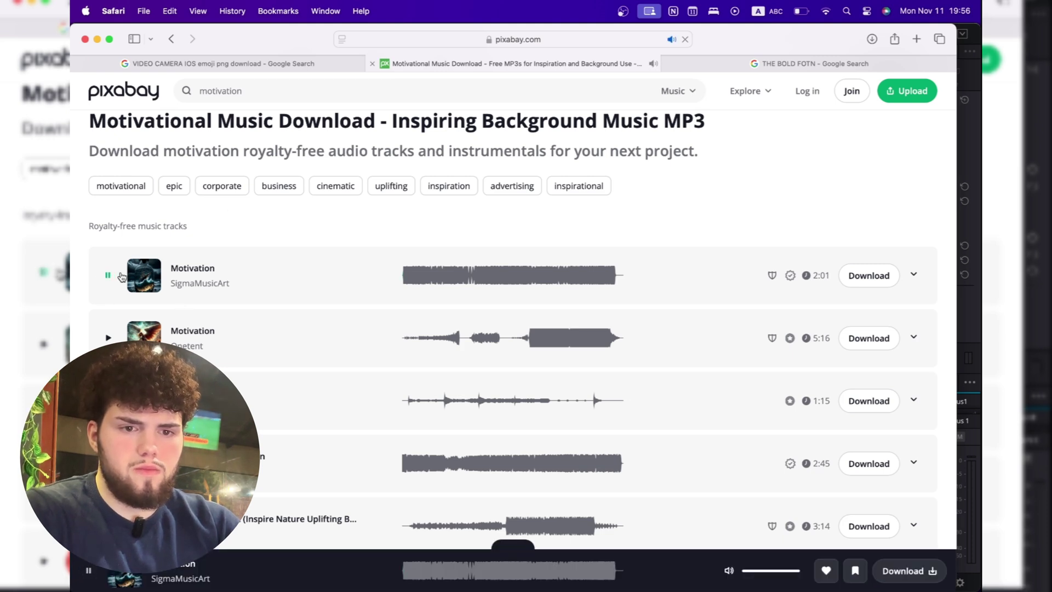
click(109, 275)
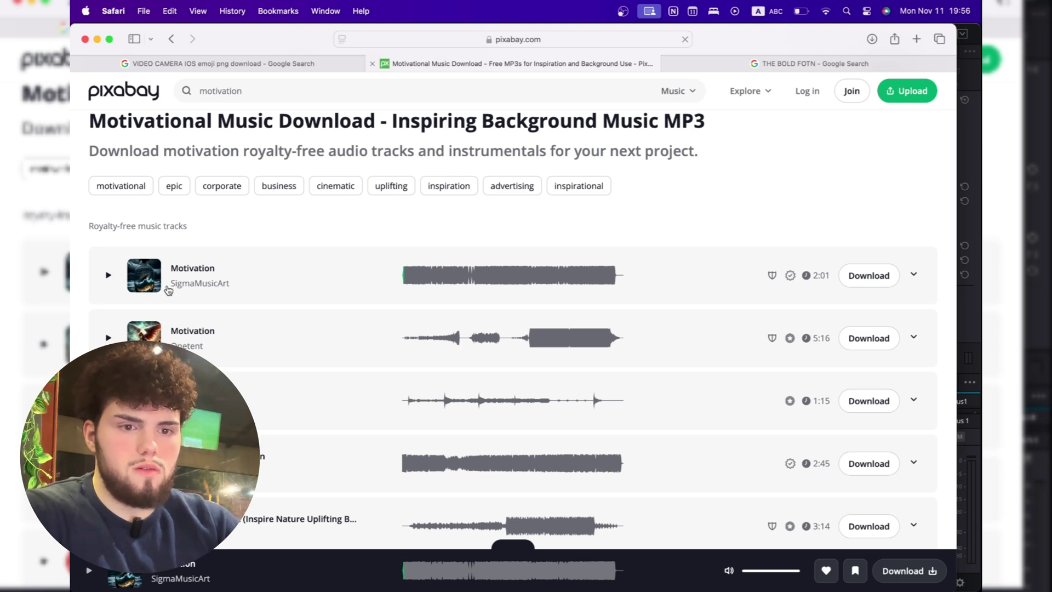
- Download the Energizante Motivation track, then cancel that mp3 download in the Downloads list
scroll(169, 293, down, 5)
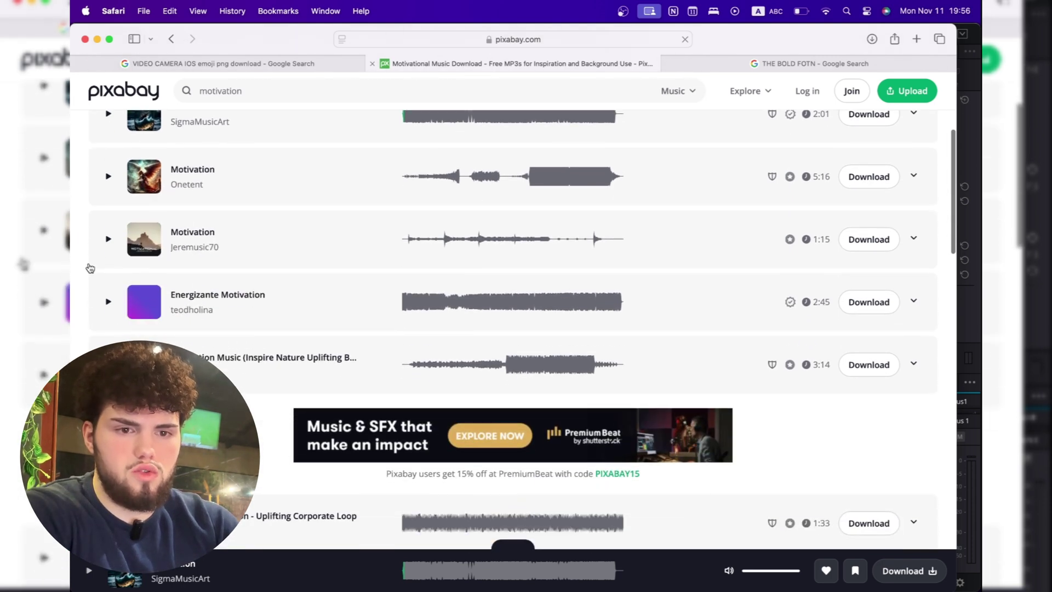
scroll(90, 267, up, 3)
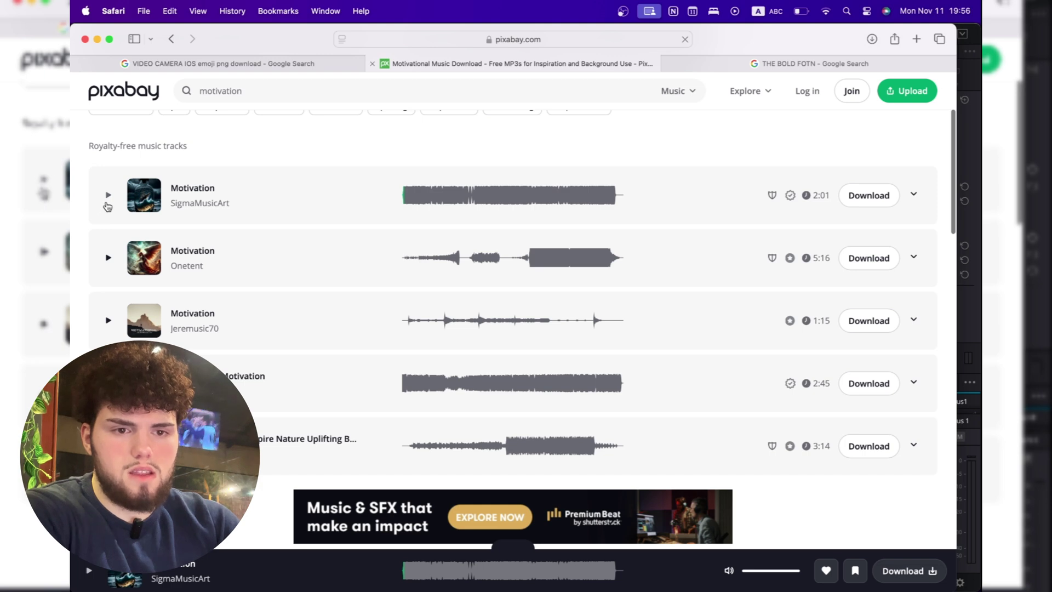
scroll(646, 325, down, 1)
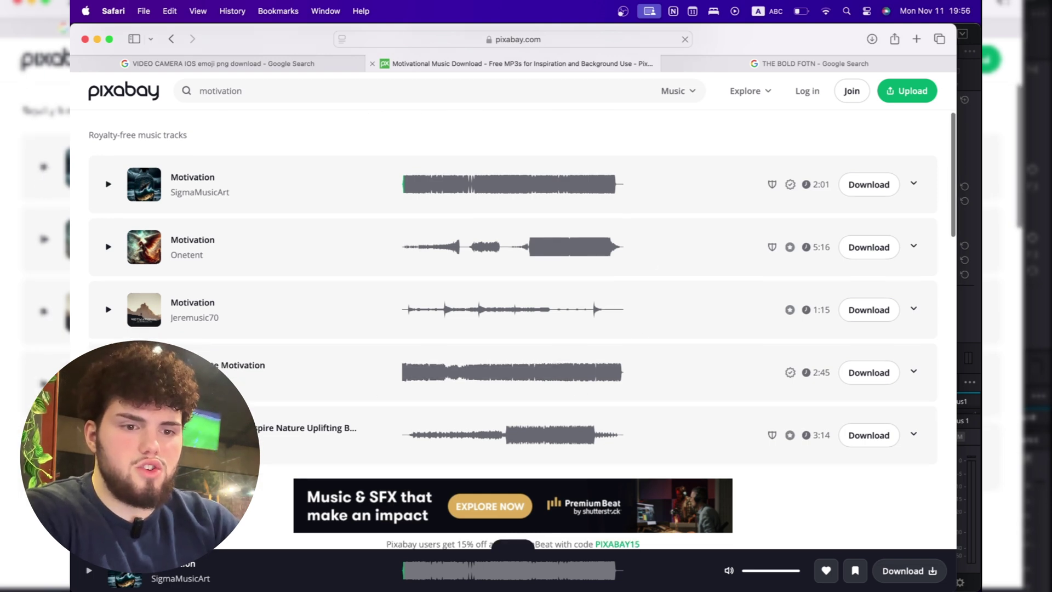
click(853, 382)
click(870, 40)
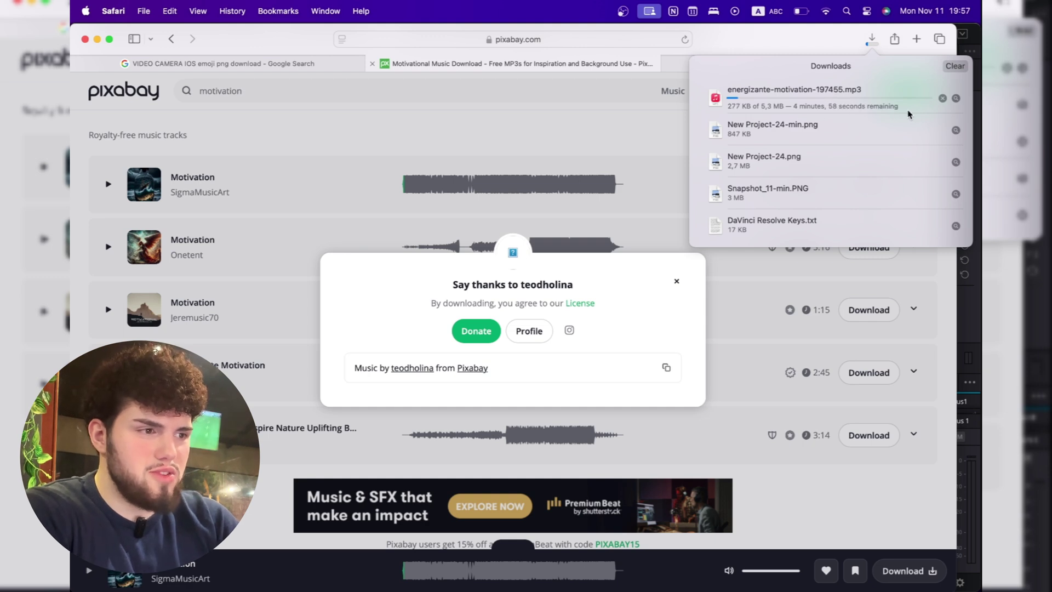
click(942, 98)
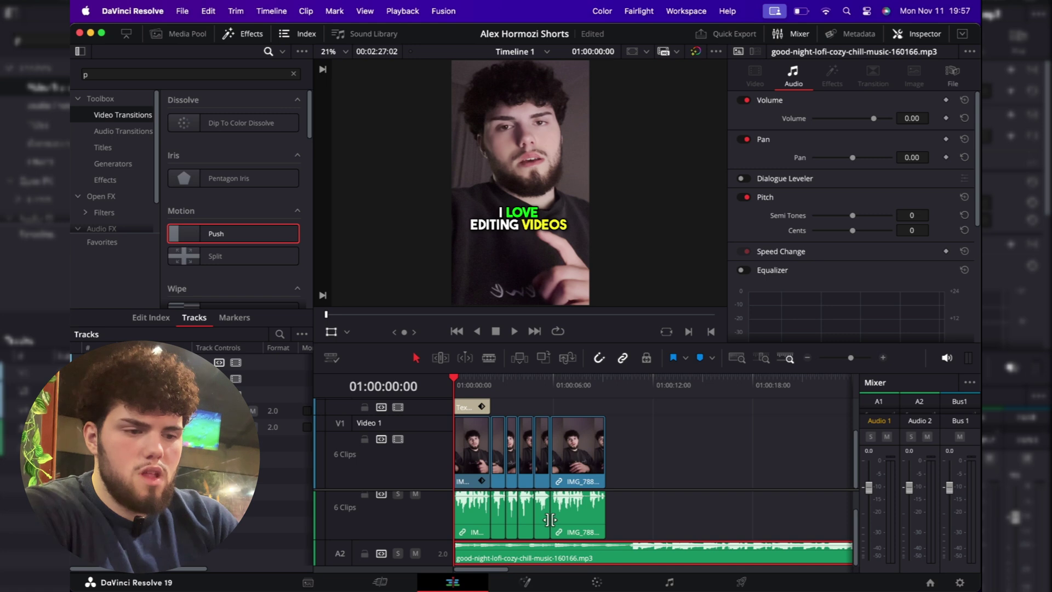
- Blade the A2 lofi music at the video's end and delete the leftover tail
click(606, 378)
key(ctrl+b)
click(630, 559)
key(BackSpace)
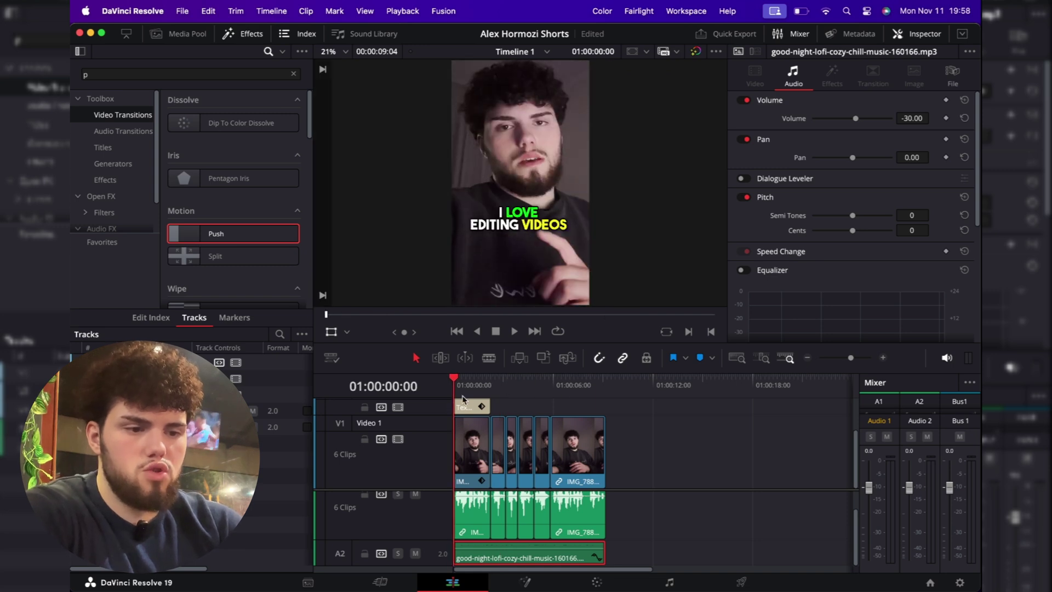
- Paste a copy of the I LOVE EDITING VIDEOS caption right after the original
click(472, 409)
click(506, 394)
key(super+v)
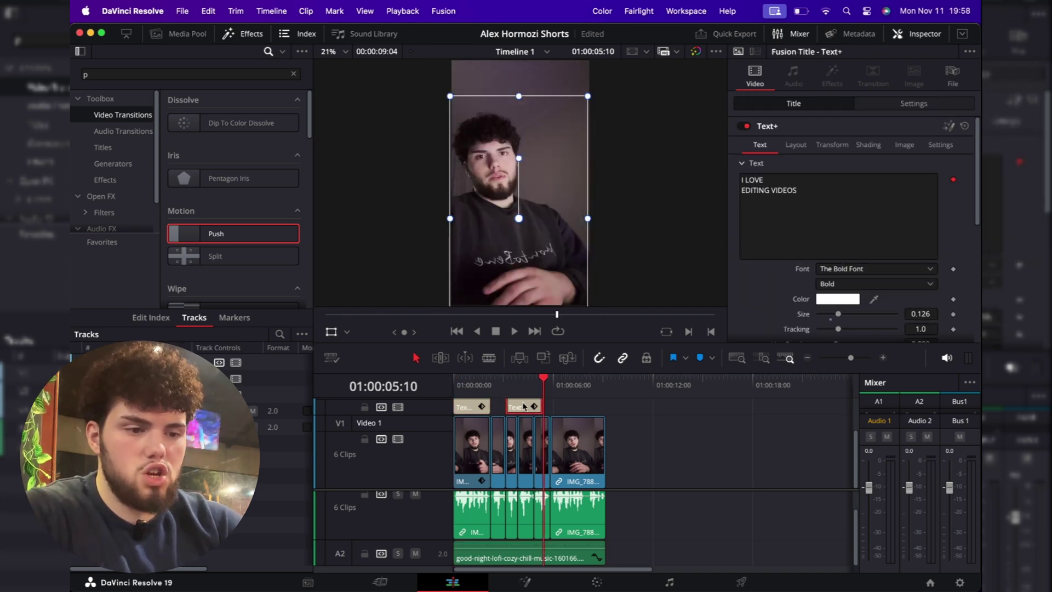
drag(524, 406, 606, 407)
- Paste another caption copy and slide it to the next start point along the track
key(super+v)
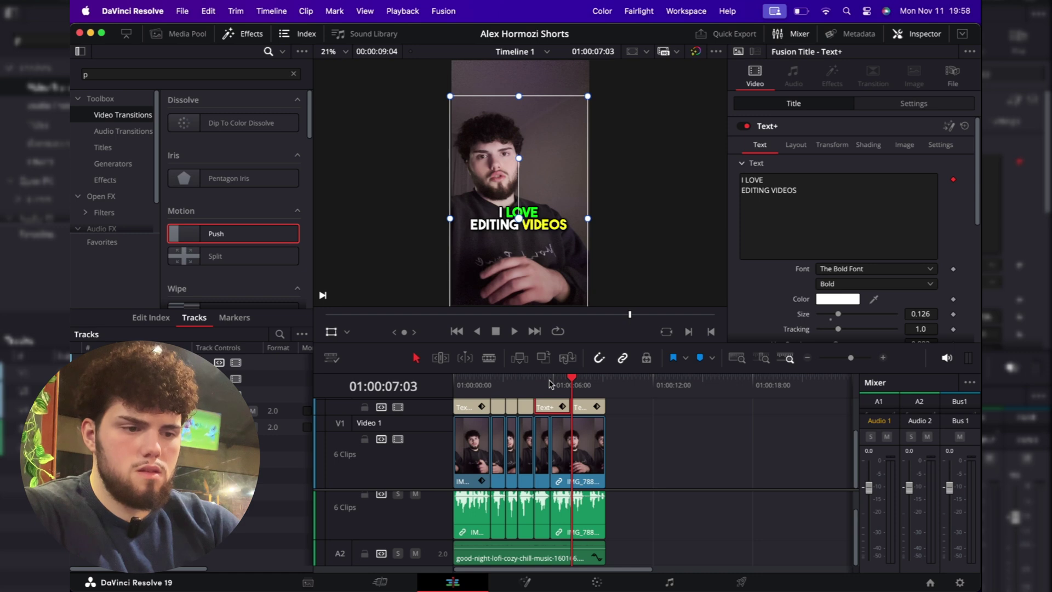
click(551, 383)
drag(548, 407, 581, 407)
click(588, 384)
click(571, 385)
click(564, 385)
click(601, 385)
click(575, 386)
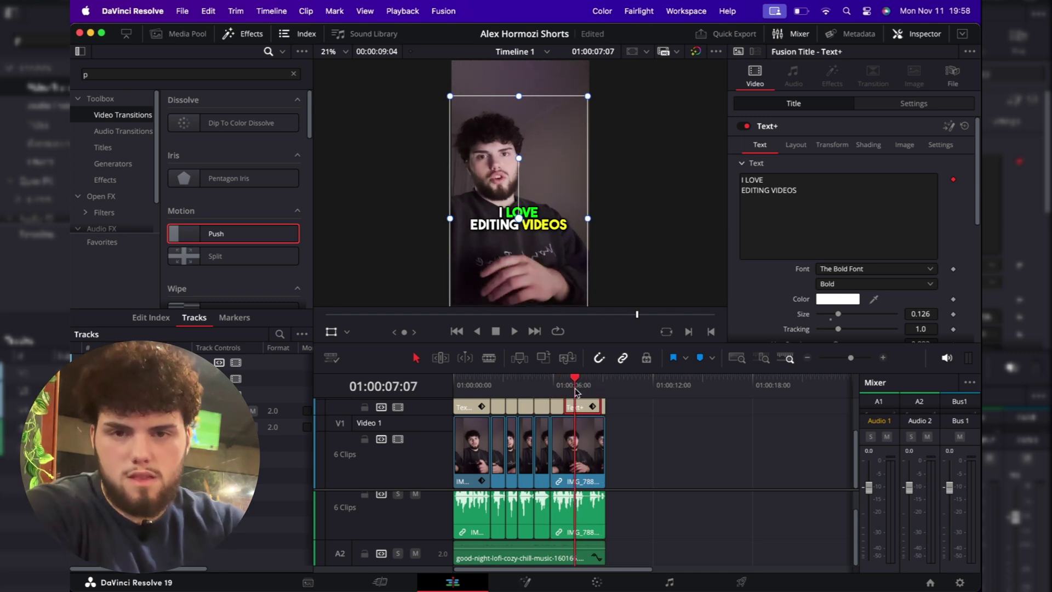